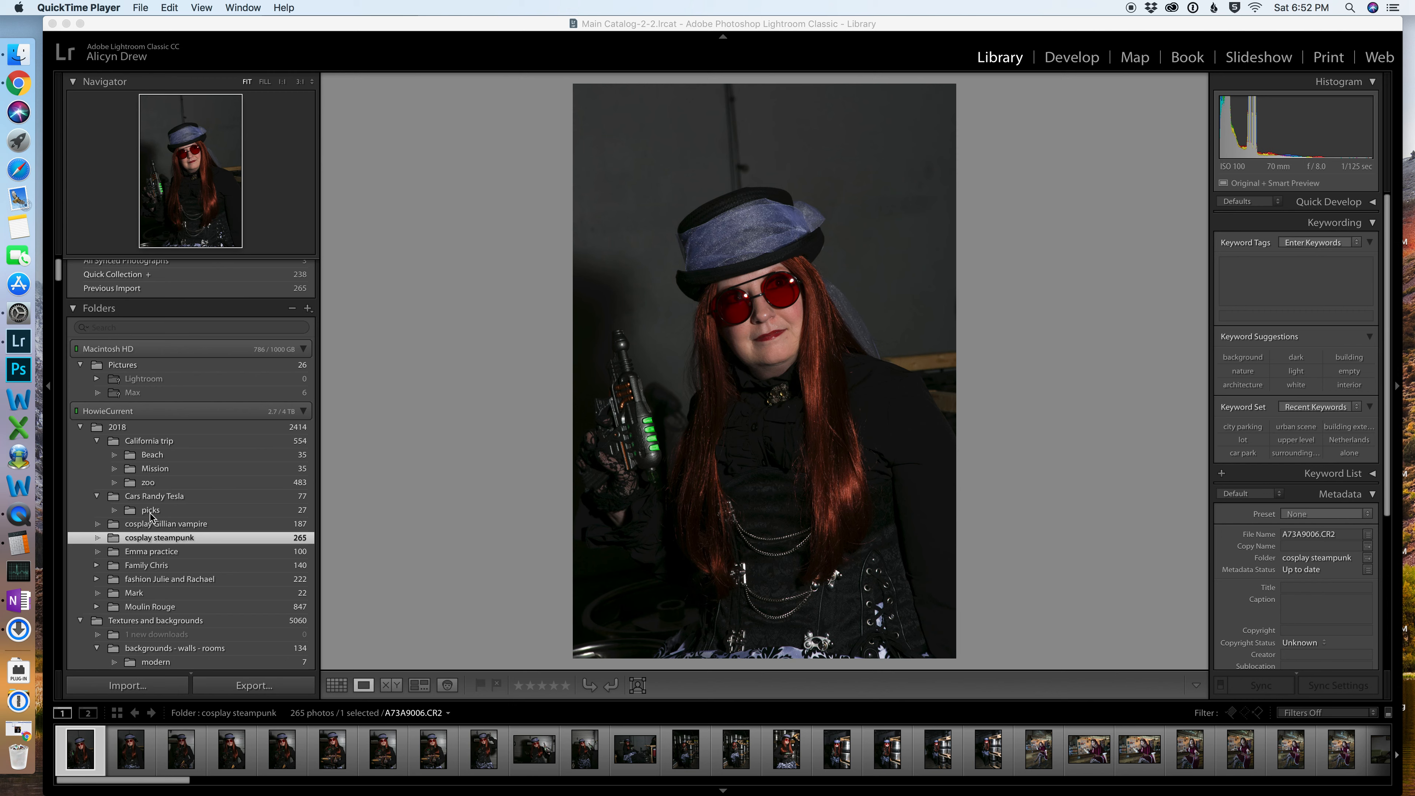
Collapse the Cars Randy Tesla folder and flag photo A73A9006 in the cosplay steampunk folder as a pick.
click(98, 496)
click(98, 496)
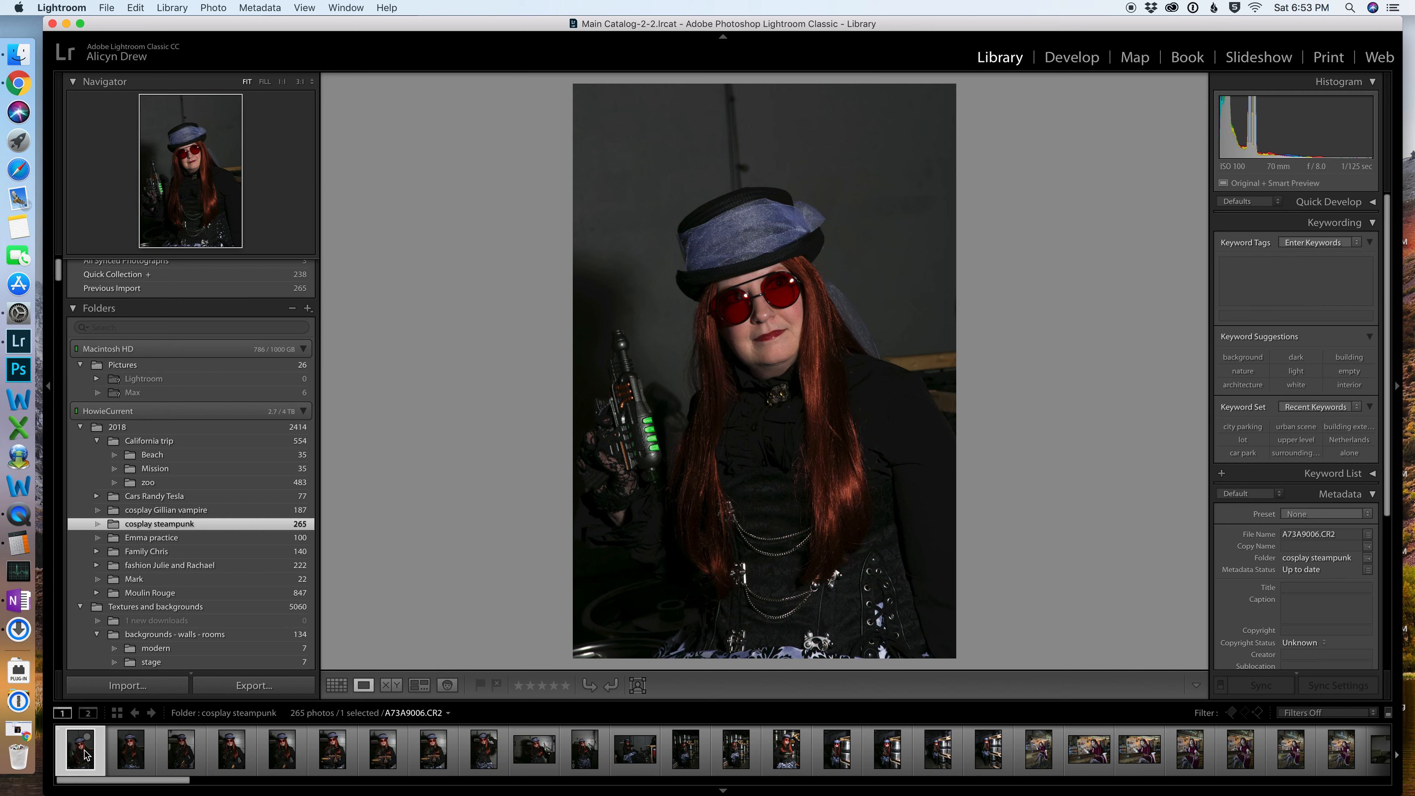
key(p)
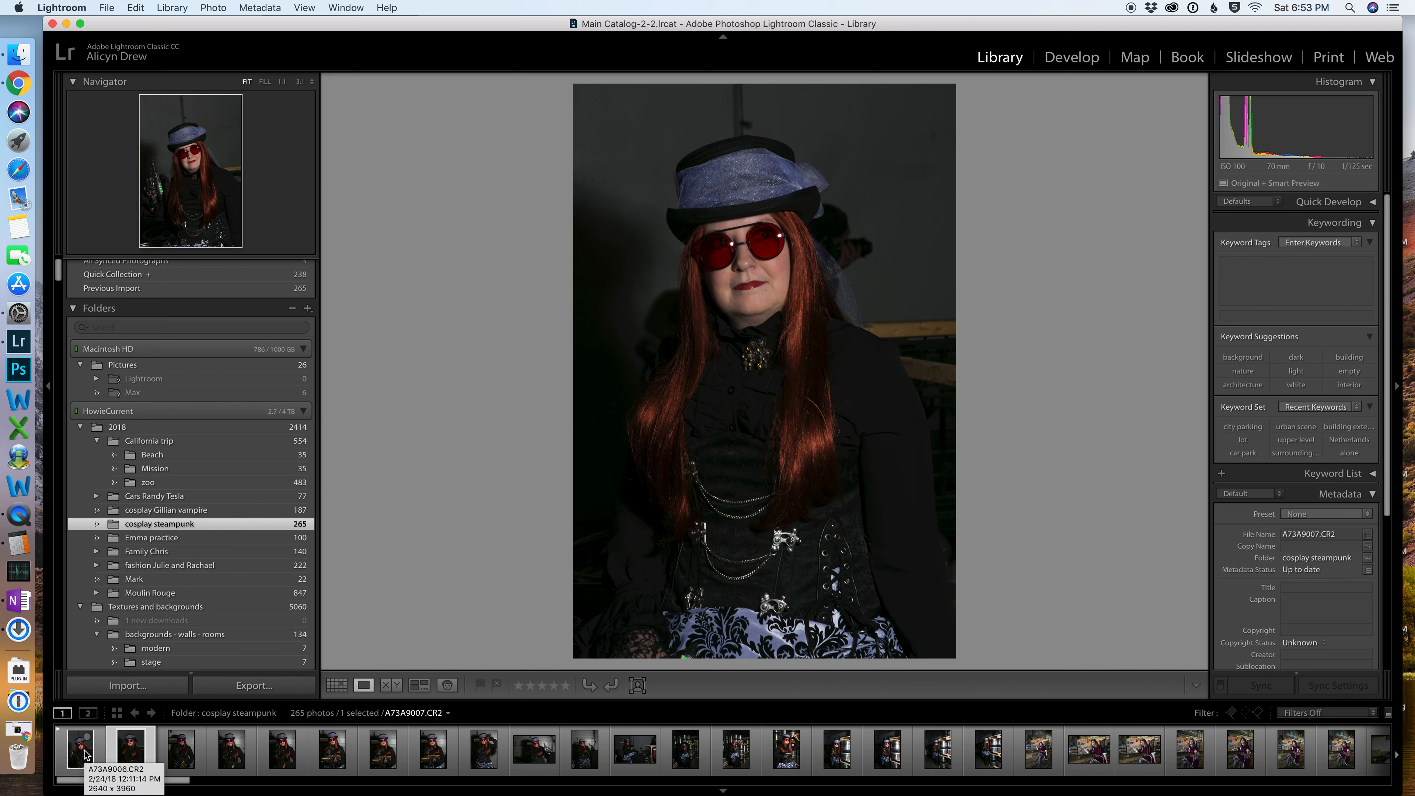
click(86, 756)
key(Right)
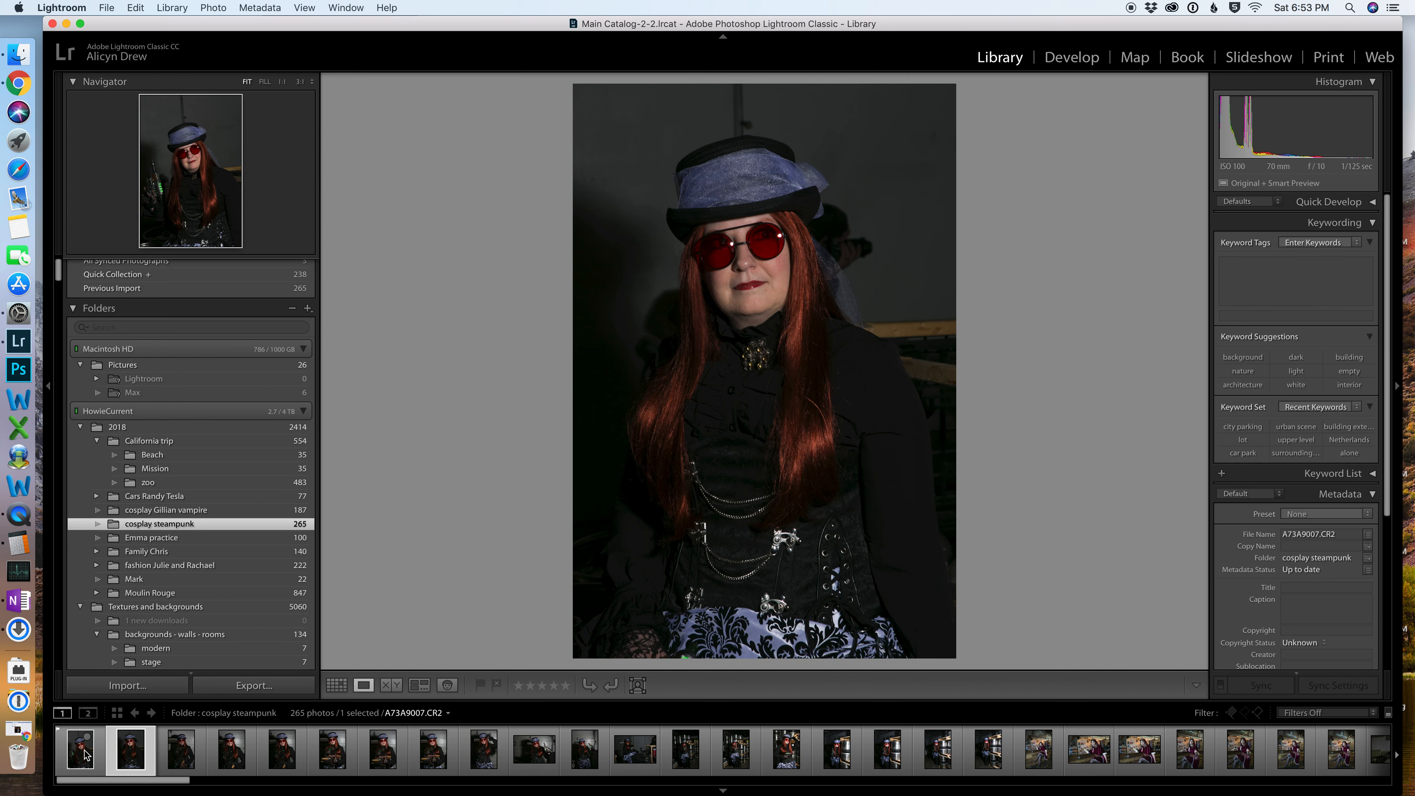
Flag photos A73A9010, A73A9012 and A73A9013 as picks, leaving the ones between them unflagged.
key(Right)
key(Right)
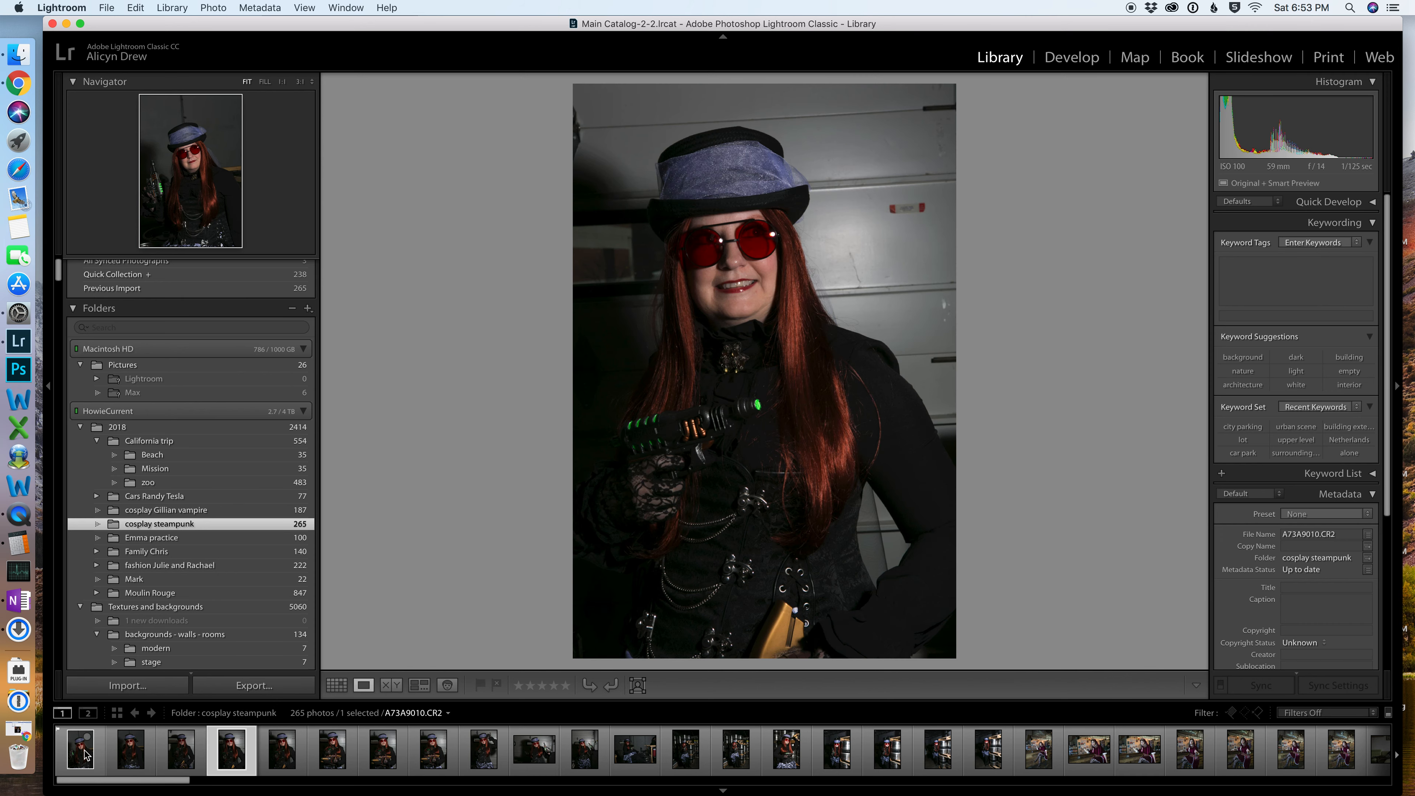
key(p)
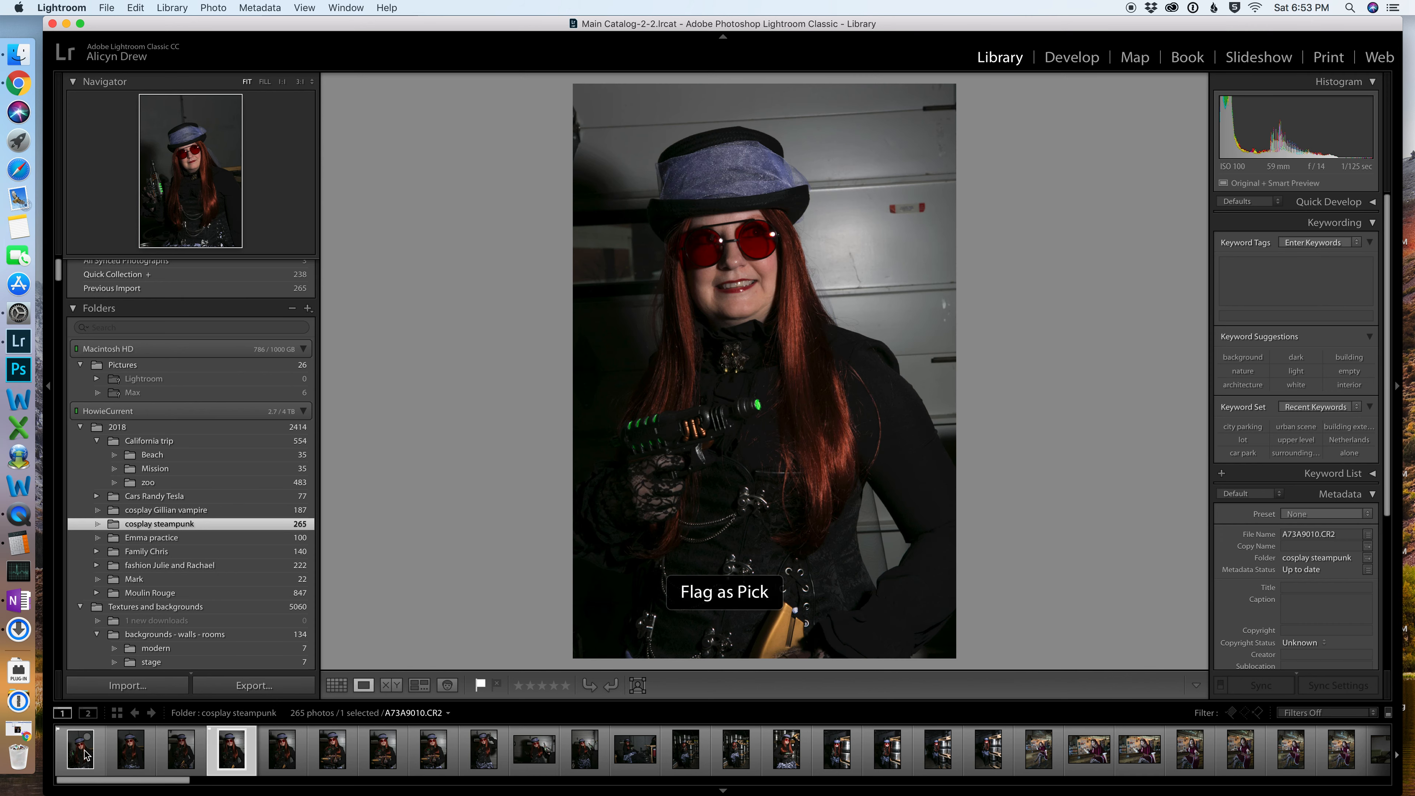
key(Right)
key(Right)
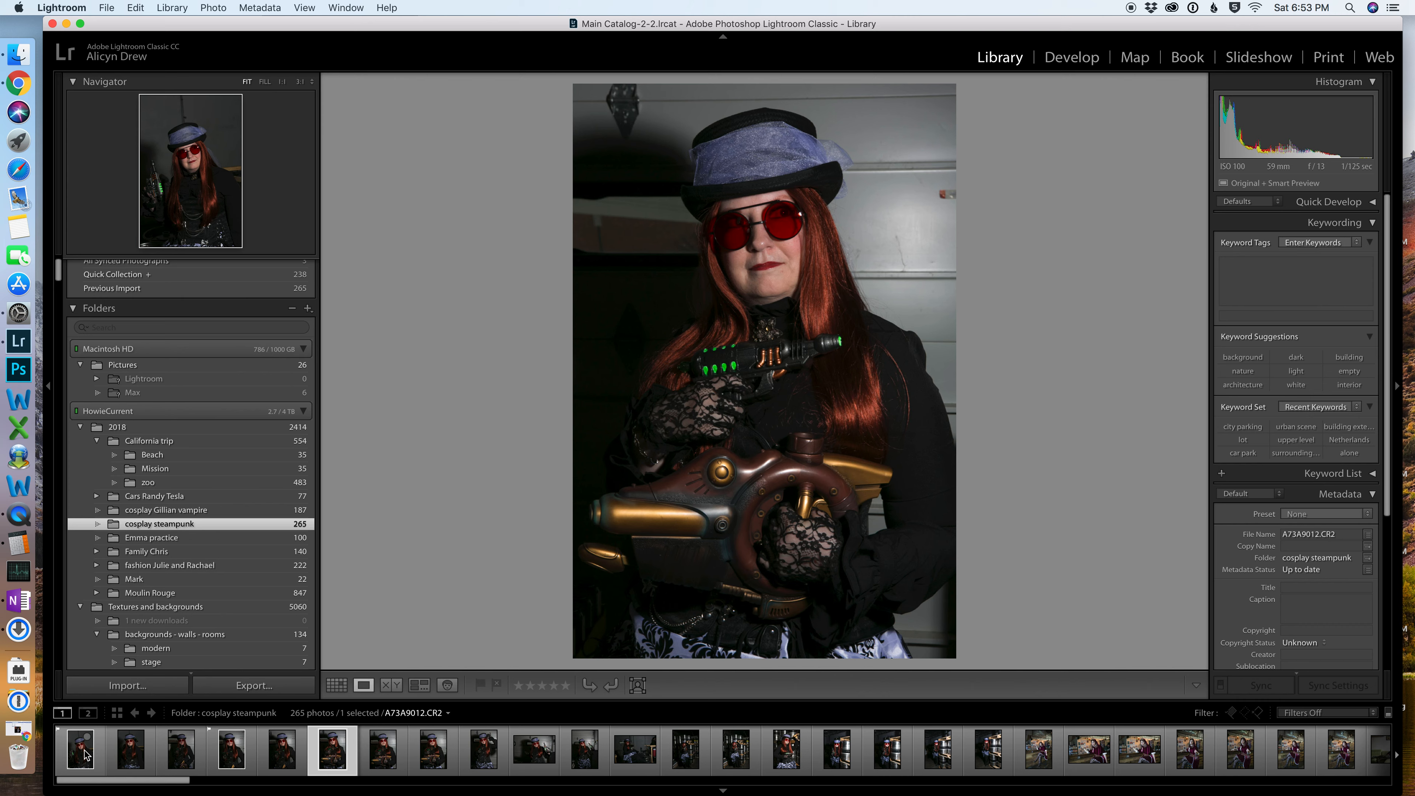
key(p)
key(Right)
key(p)
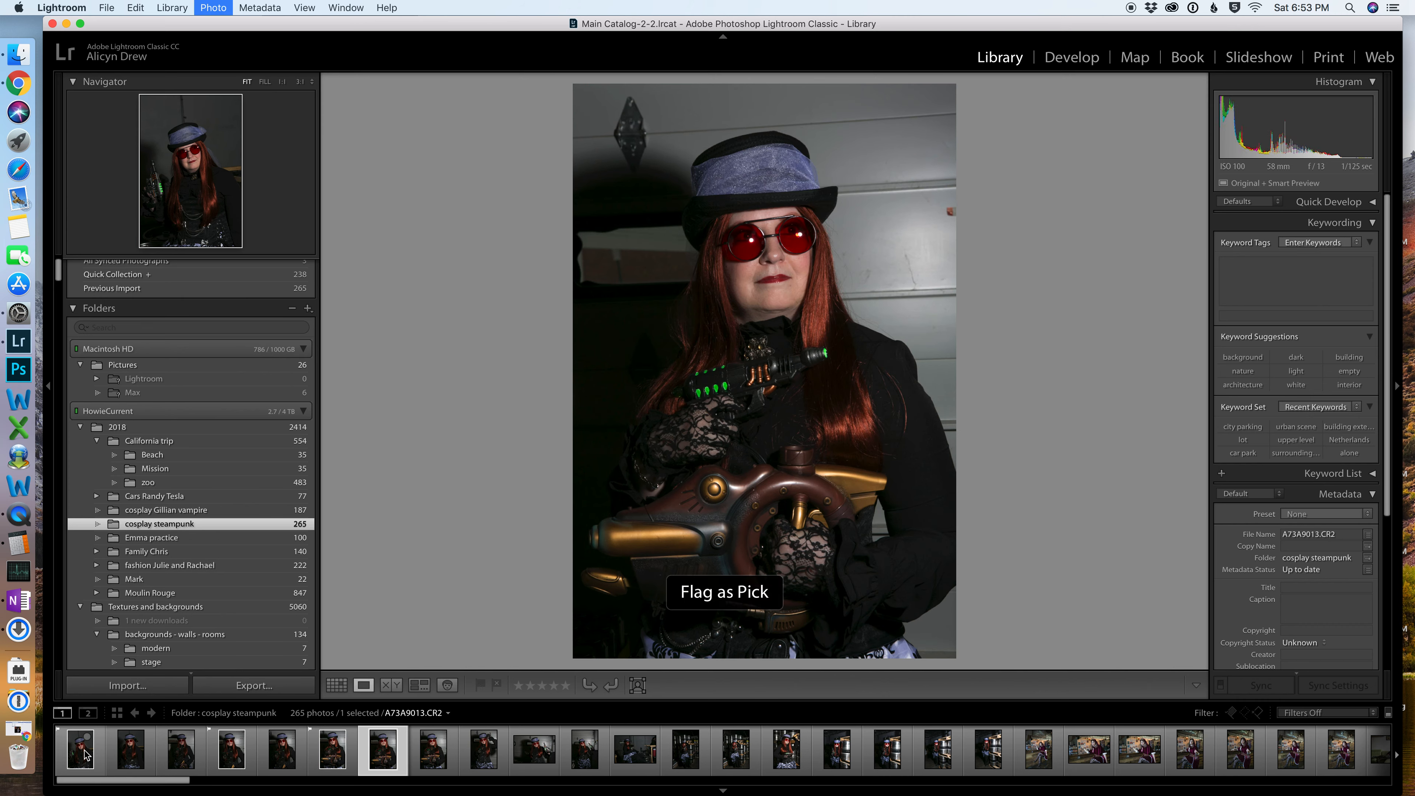
Skip A73A9014 and flag photos A73A9016 and A73A9018 as picks.
key(Right)
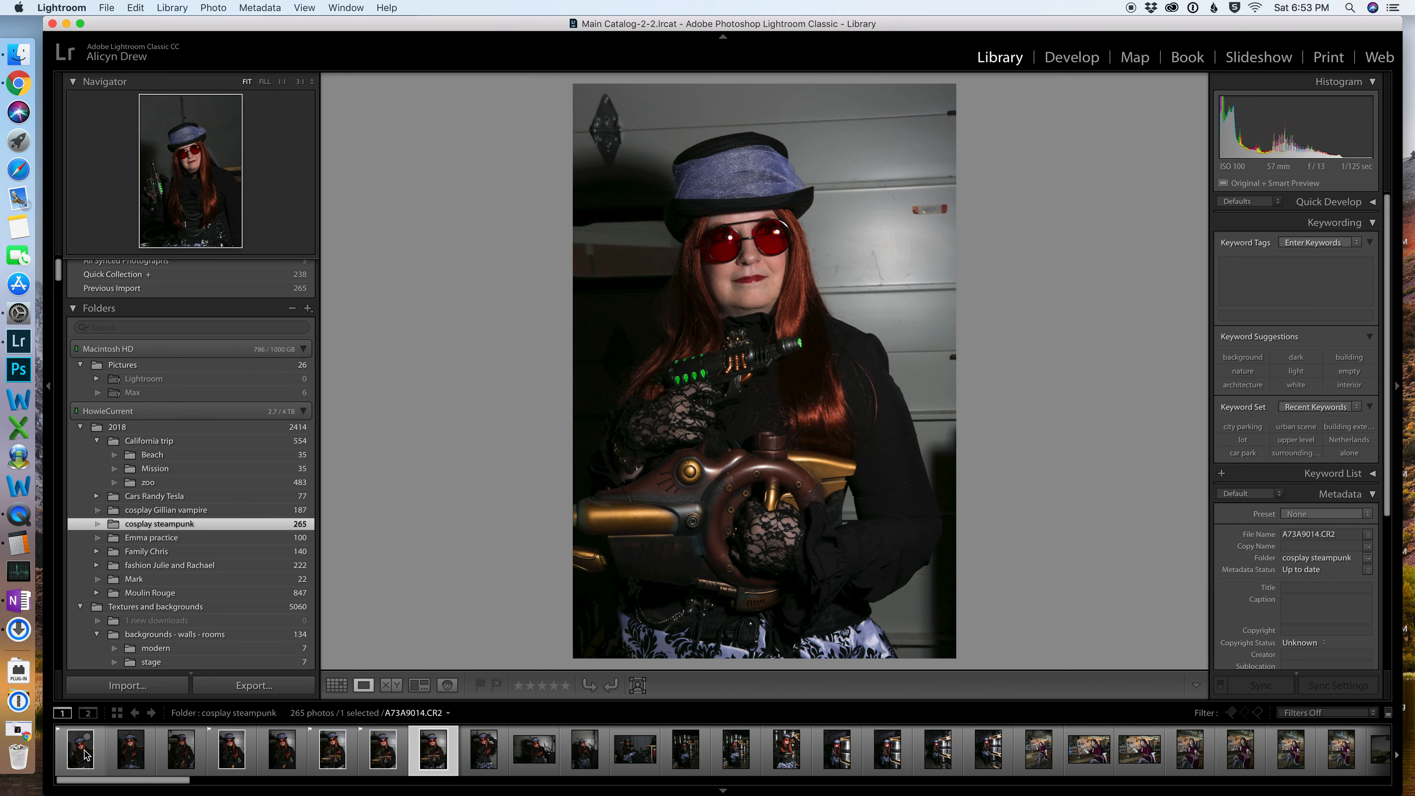
key(Right)
key(p)
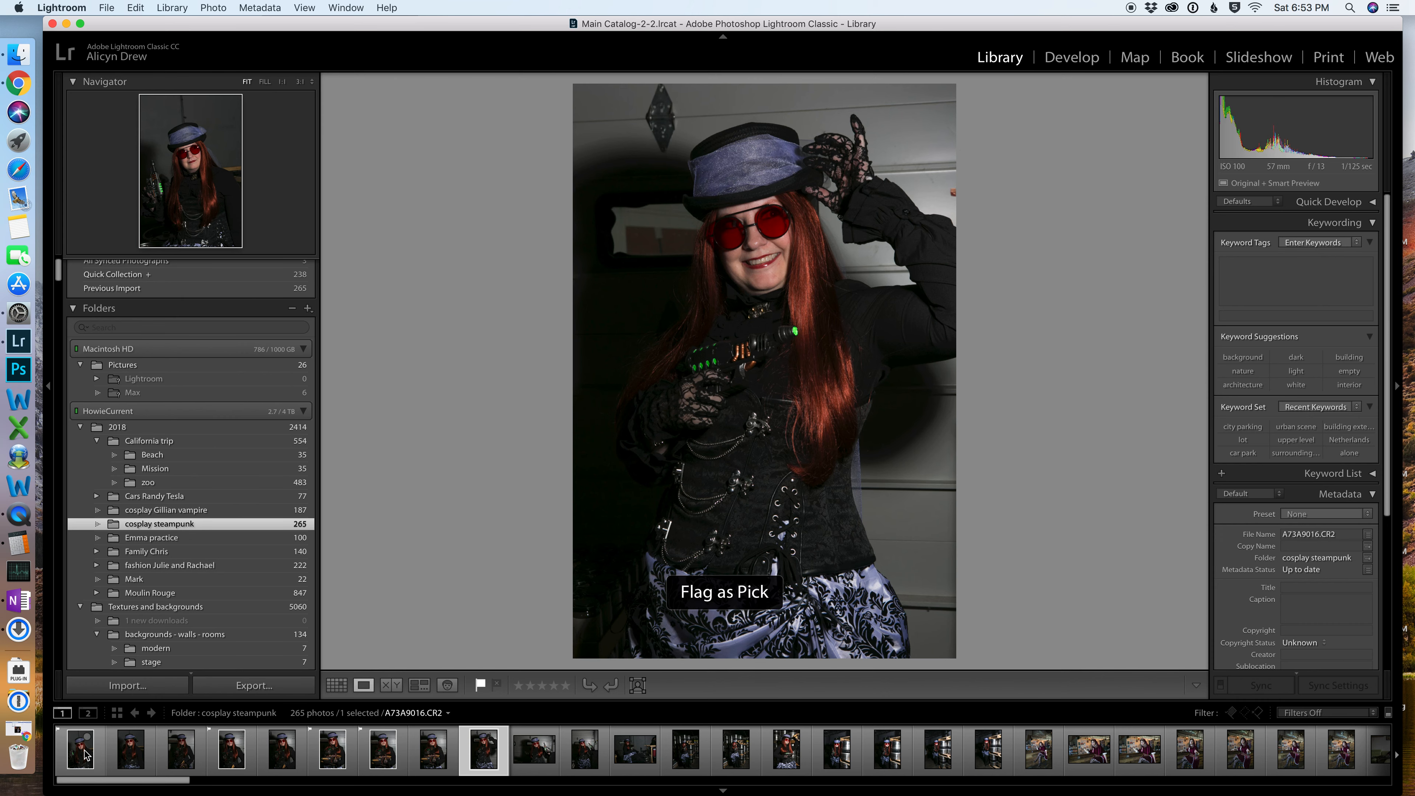
key(Right)
key(p)
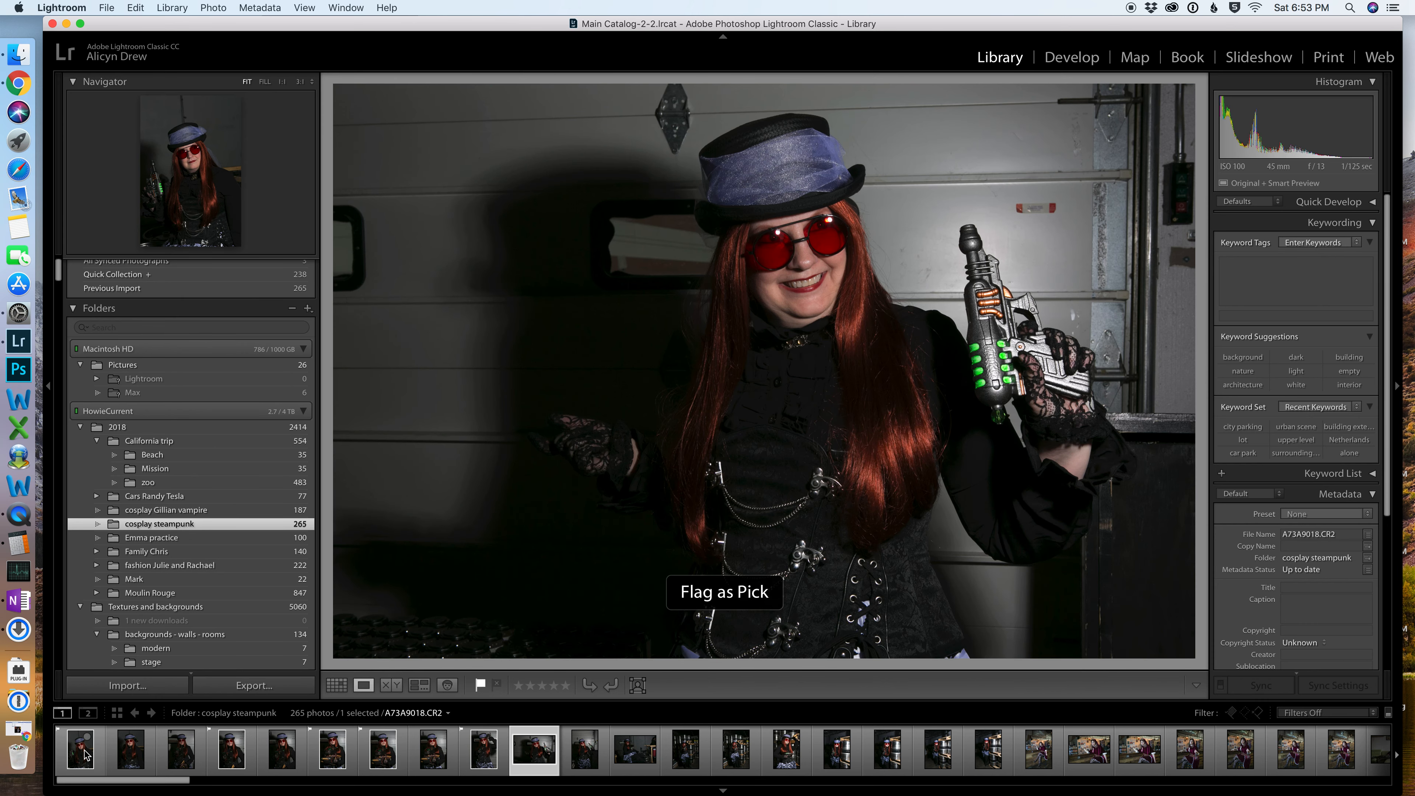
Flag keg photos A73A9033, A73A9038 and the one just before A73A9038 as picks, skipping the other shots.
key(Right)
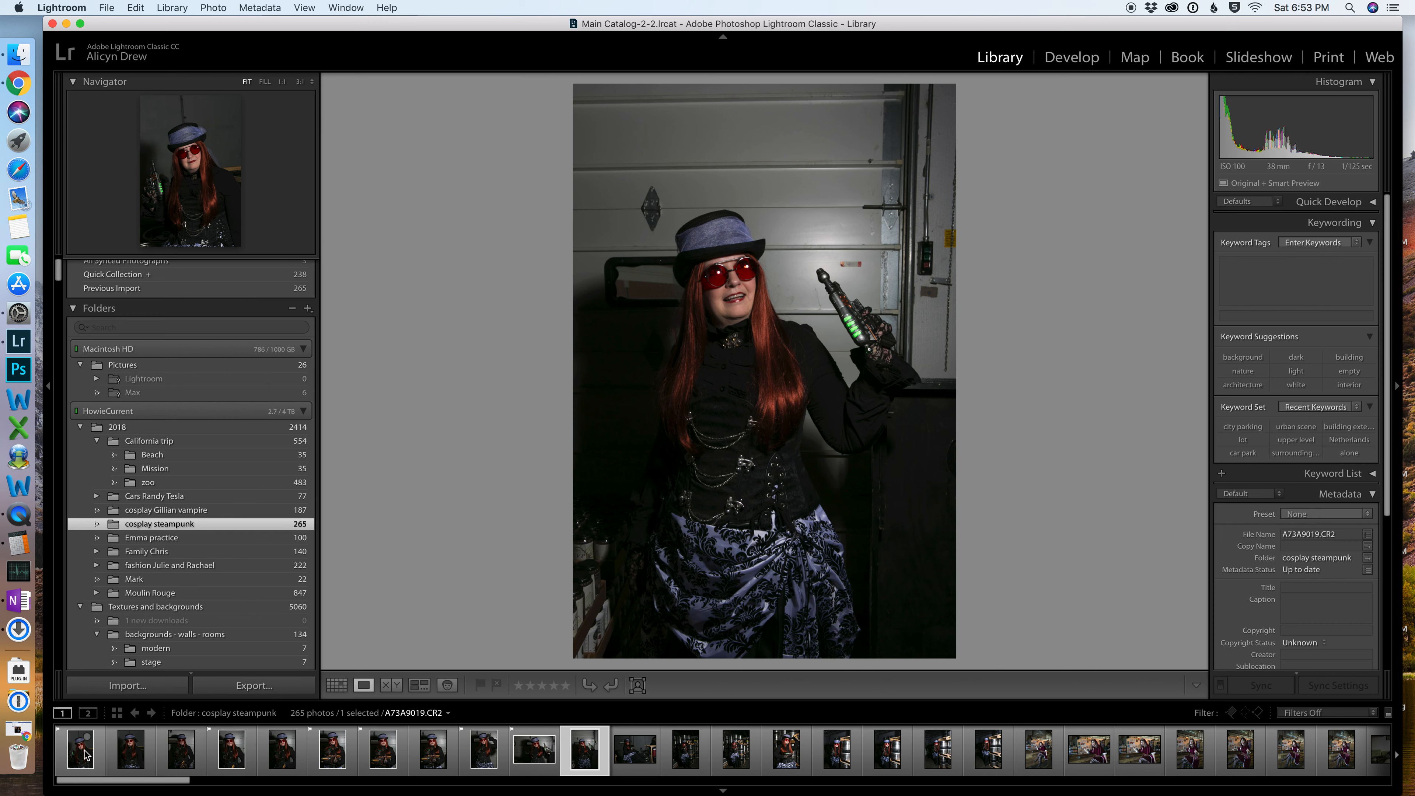
key(Right)
key(Right)
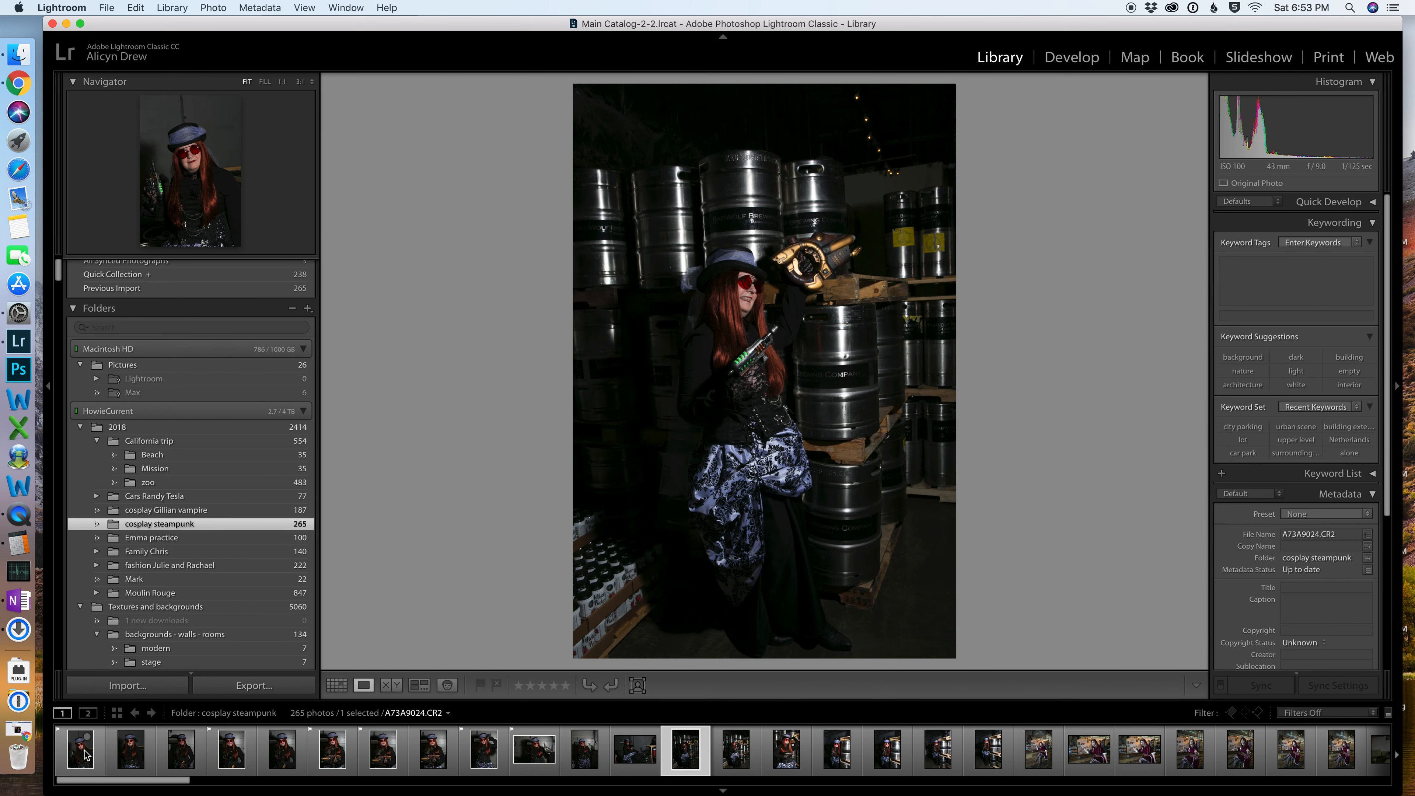
key(Right)
key(Right)
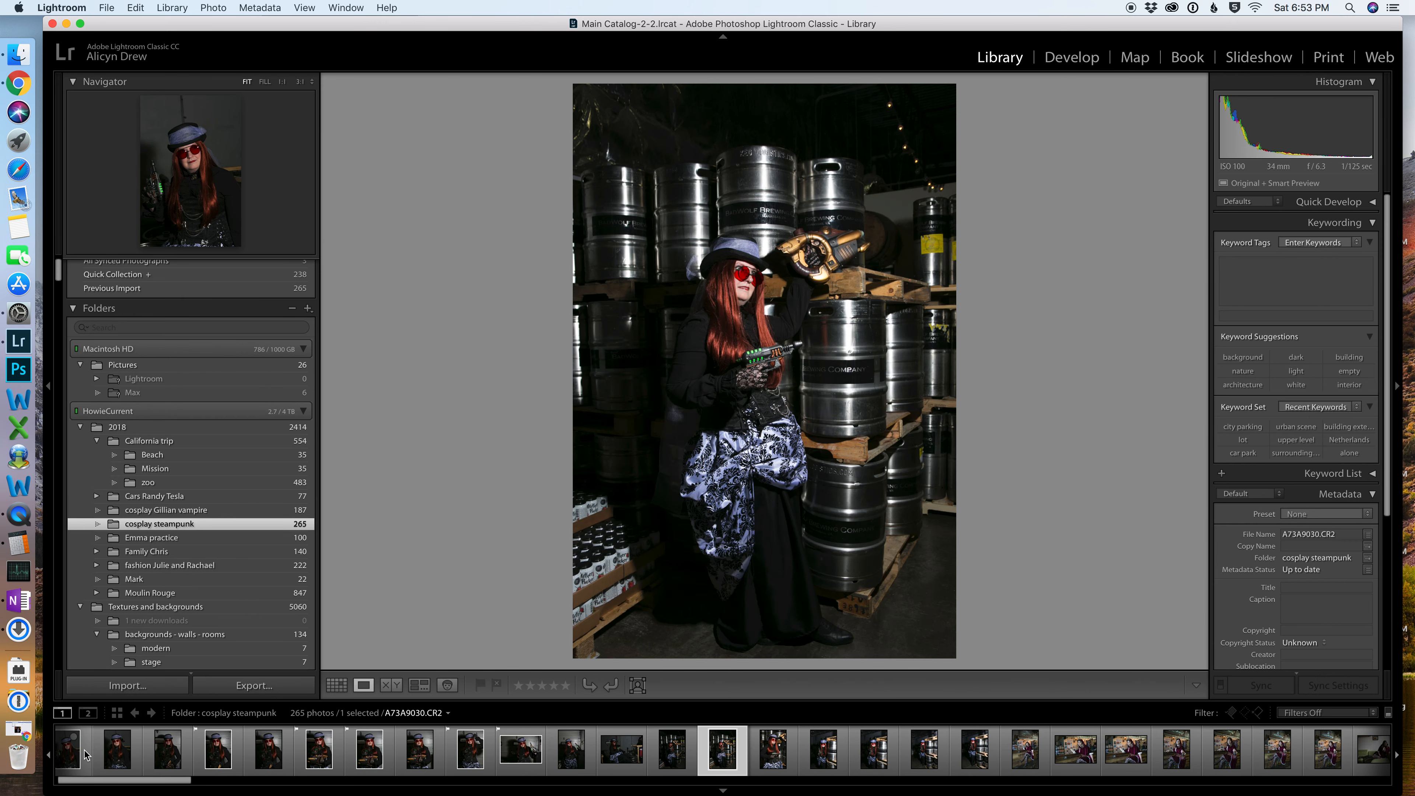
key(Right)
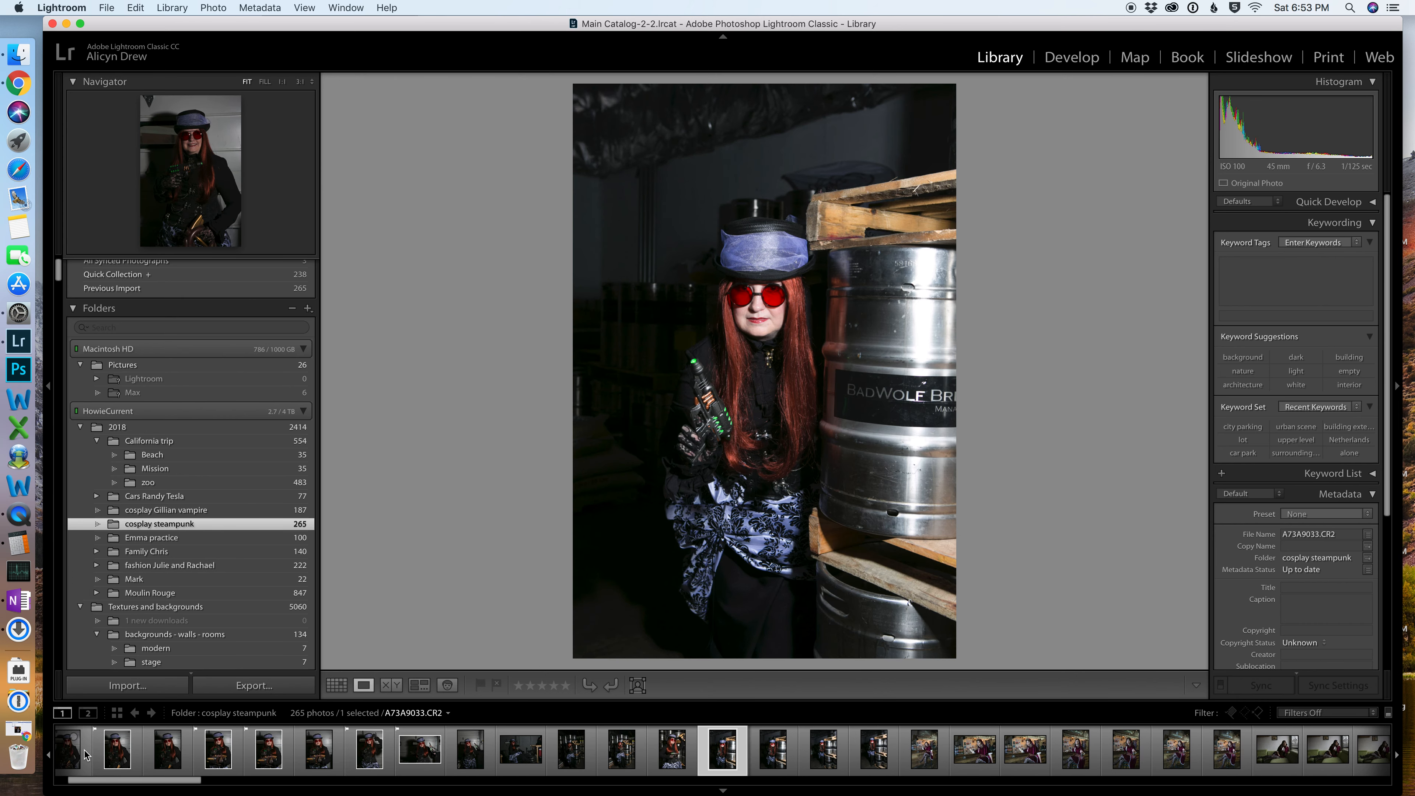
key(p)
key(Right)
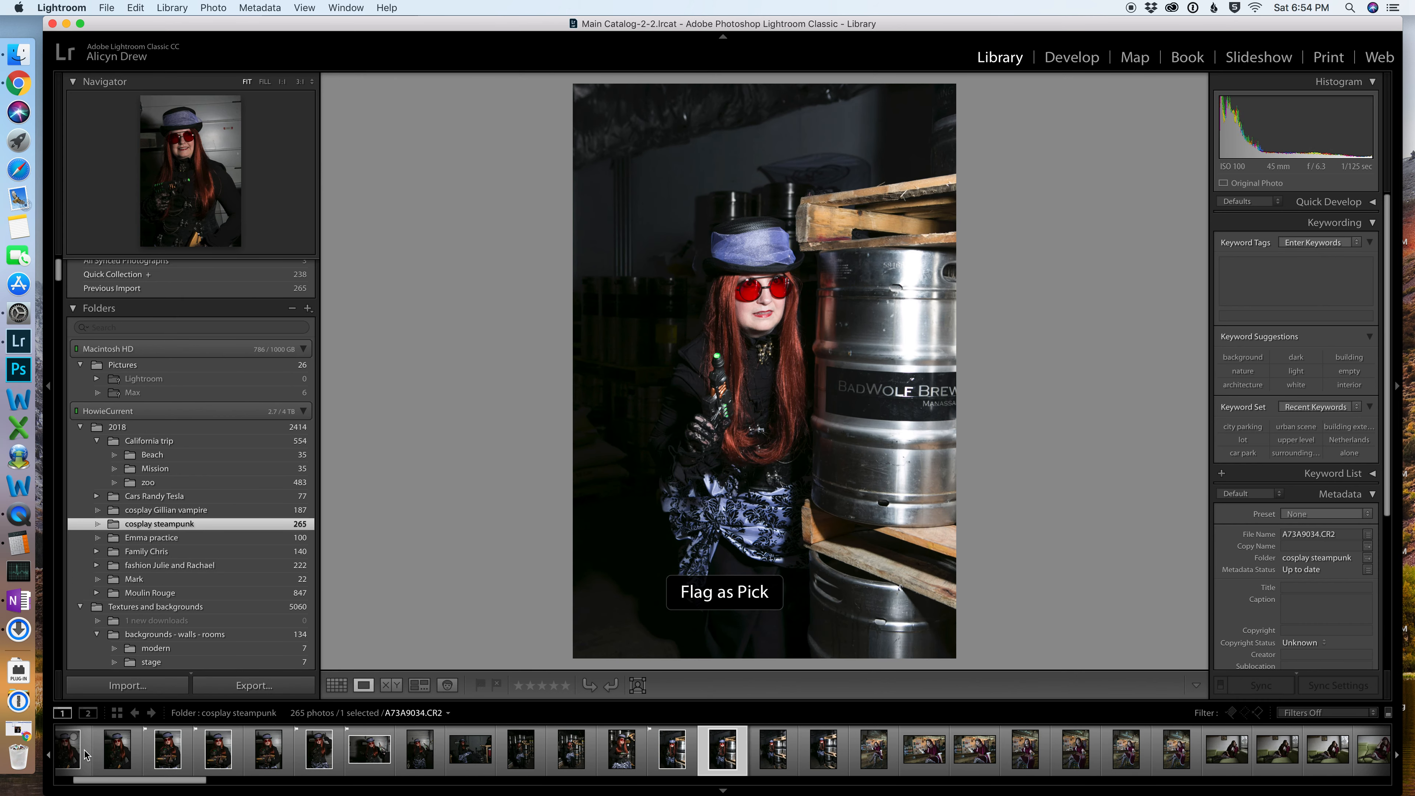
key(Right)
key(p)
key(p)
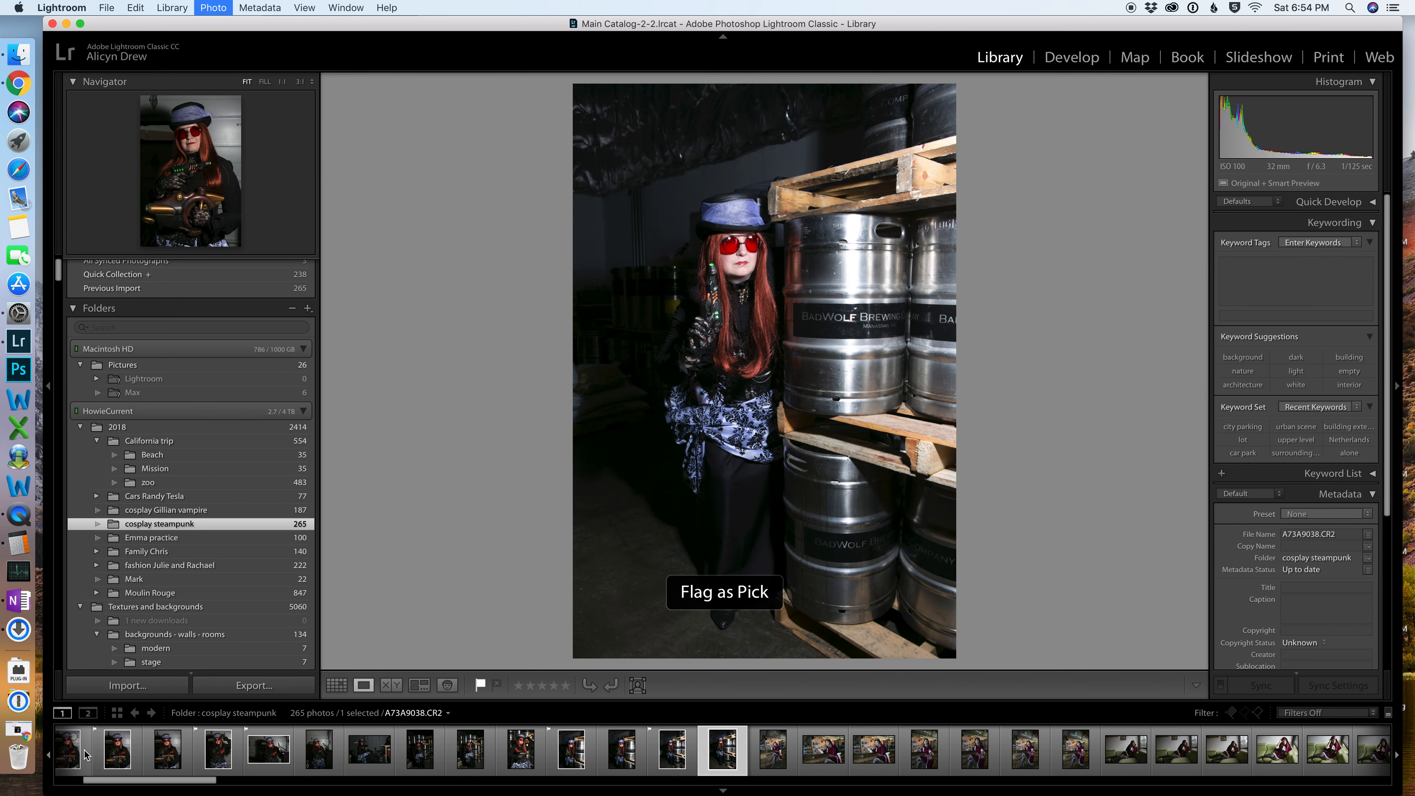
Flag the bar photos of the woman in the red cape from A73A9039 to A73A9043 as picks.
key(Right)
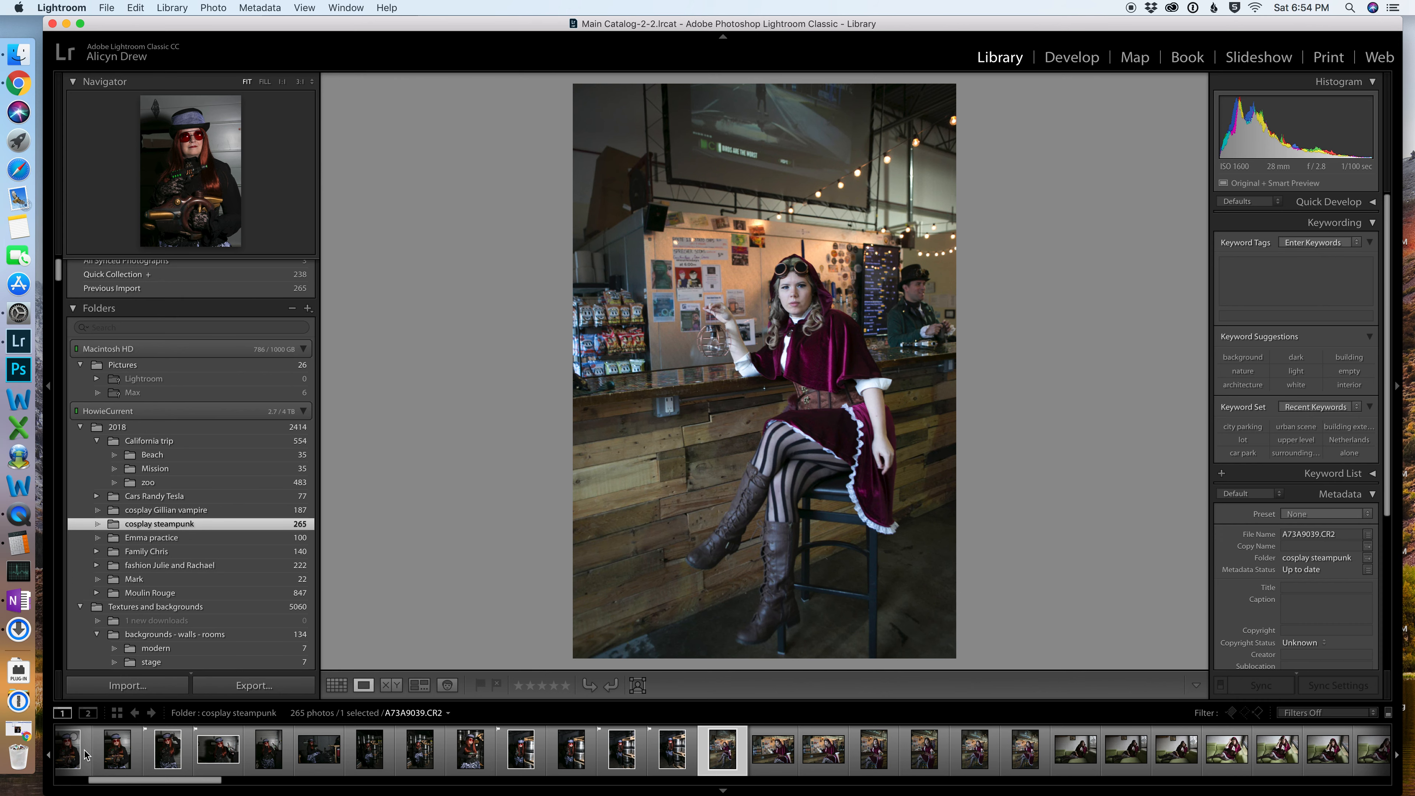
key(p)
key(Right)
key(p)
key(Right)
key(p)
key(Right)
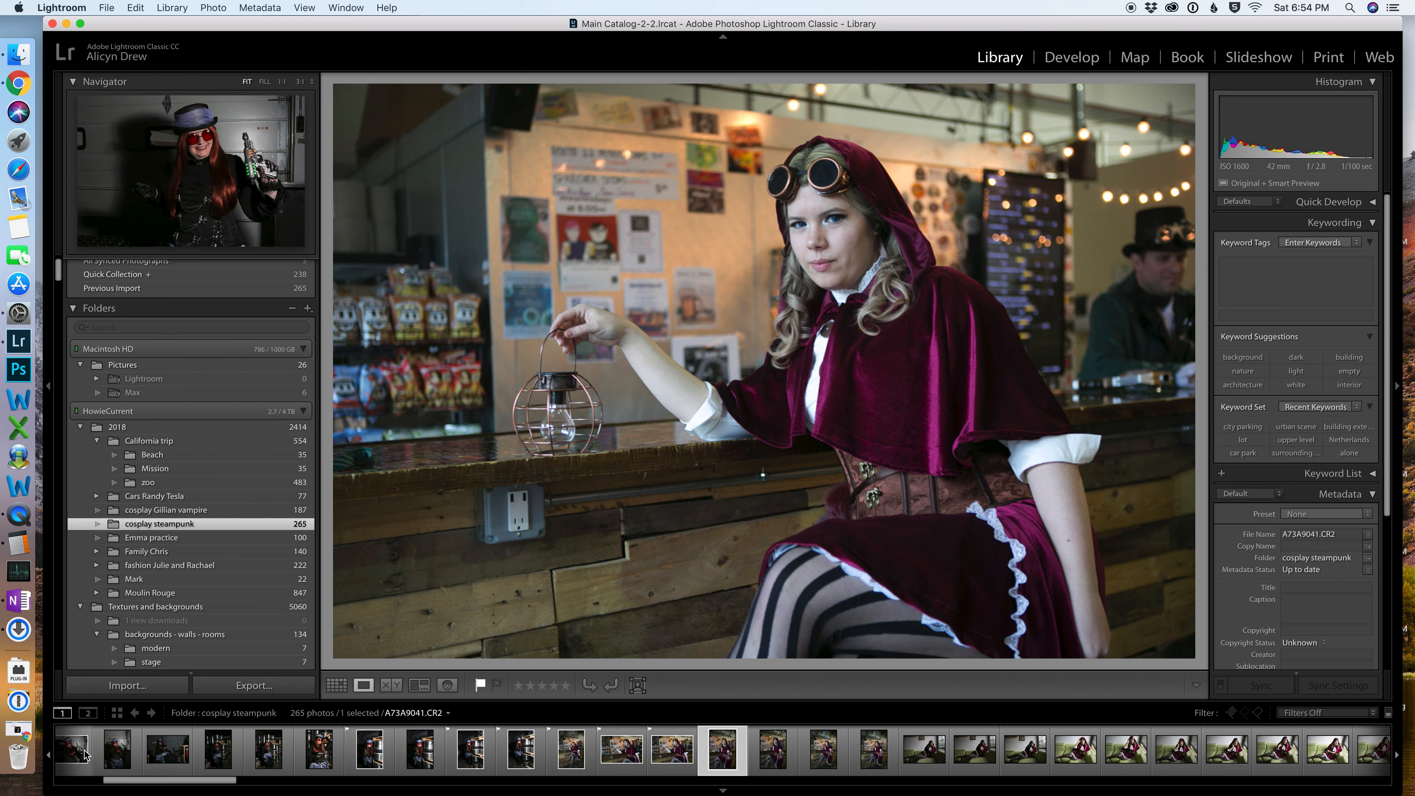
key(p)
key(Right)
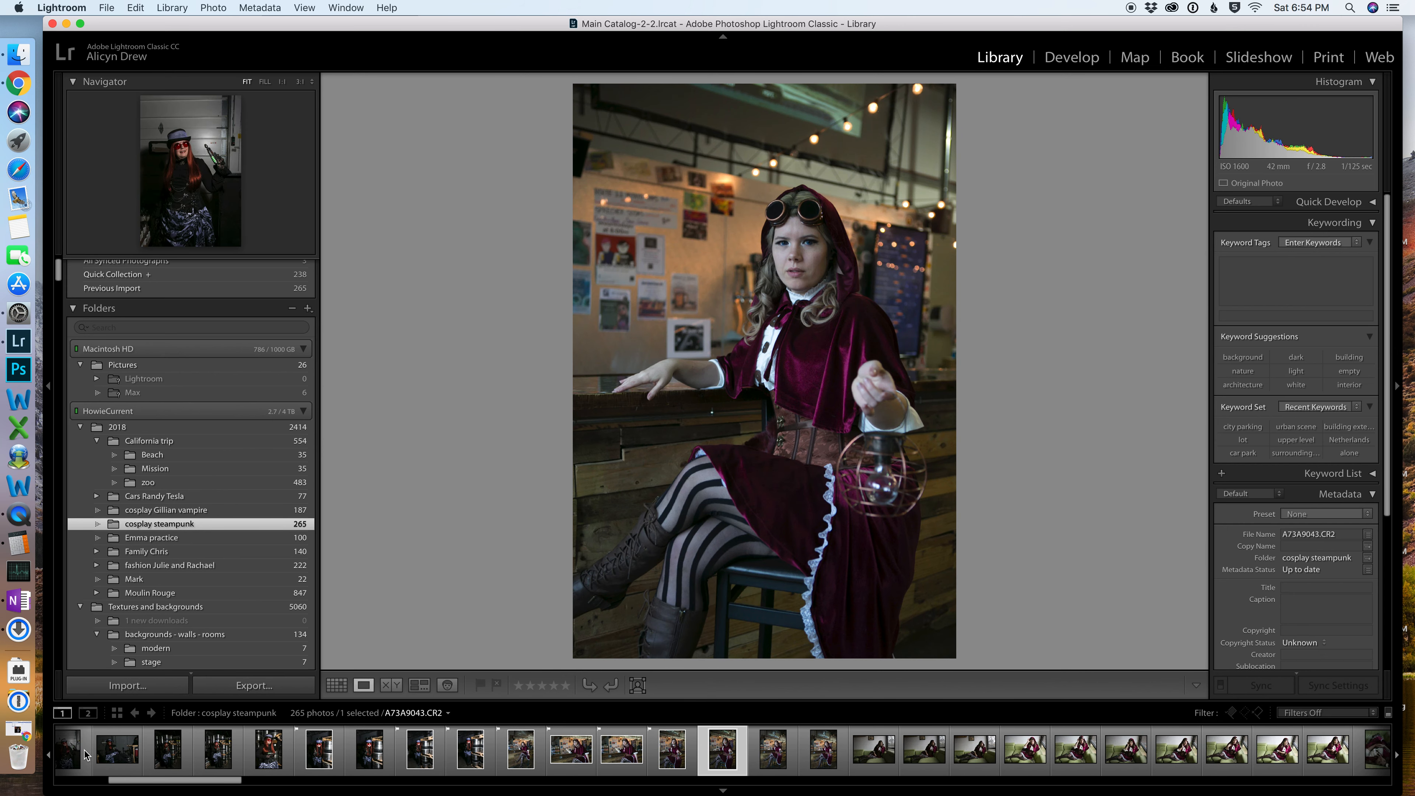
key(p)
key(Right)
key(p)
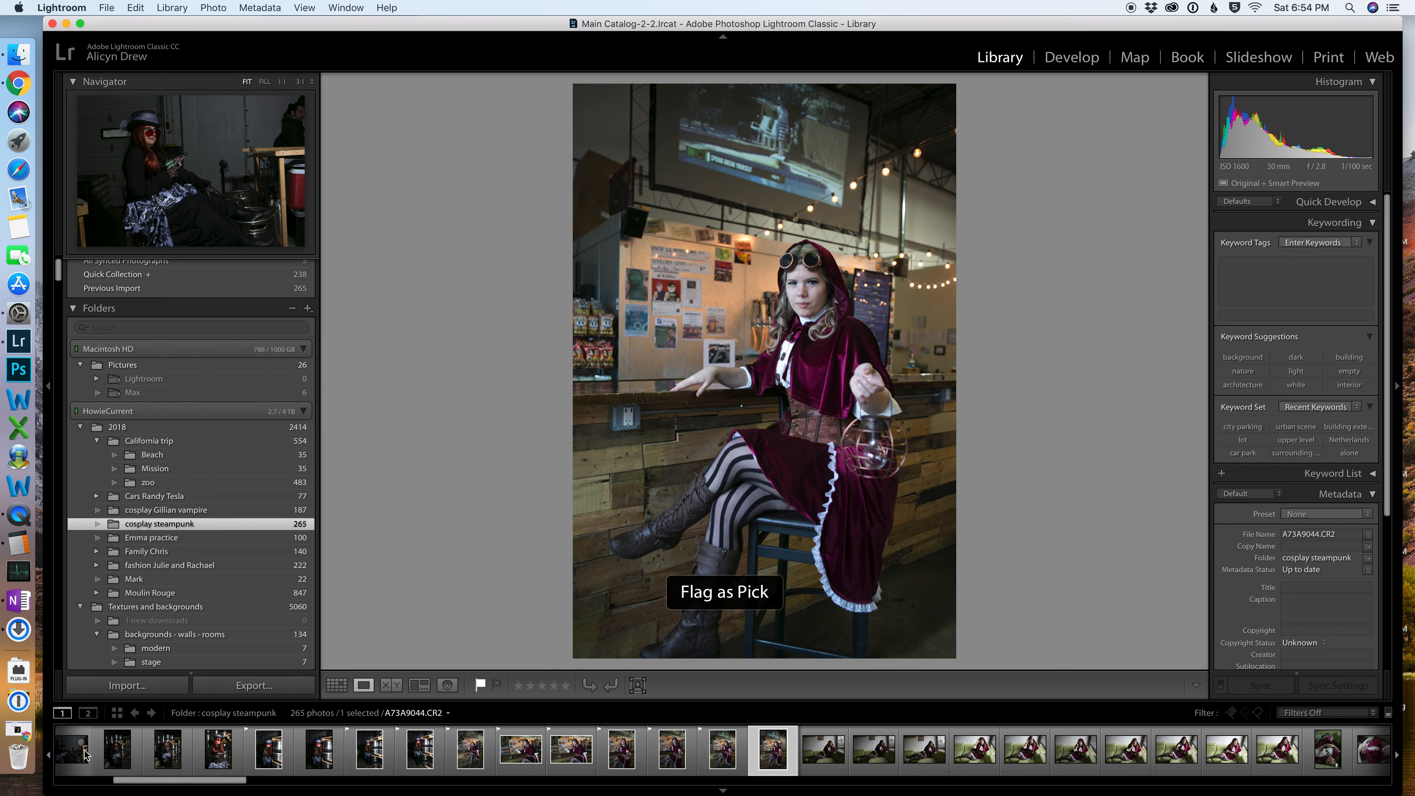
key(u)
Flag the sofa photos A73A9046 and A73A9049 as picks, skipping A73A9045 and the shots between them.
key(Right)
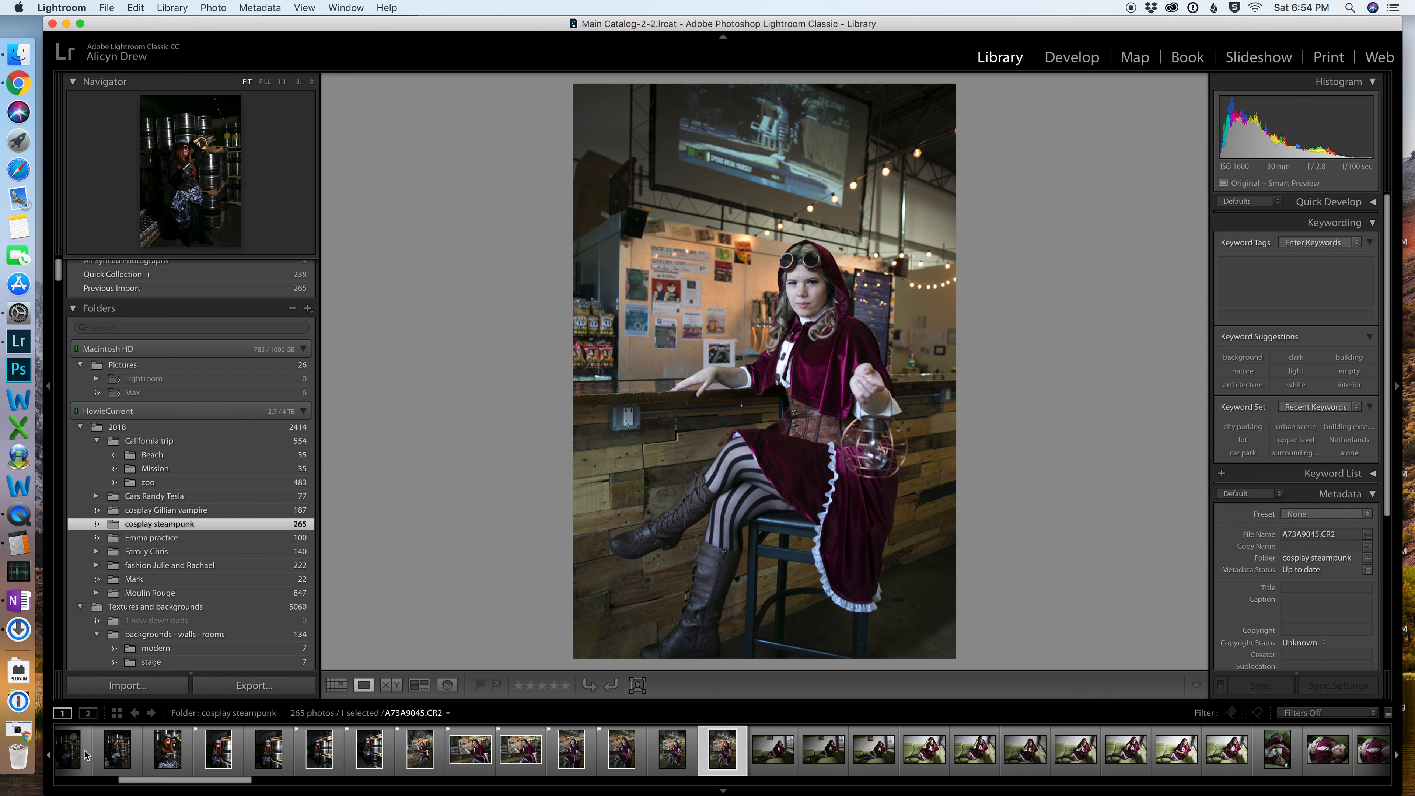
key(Right)
key(p)
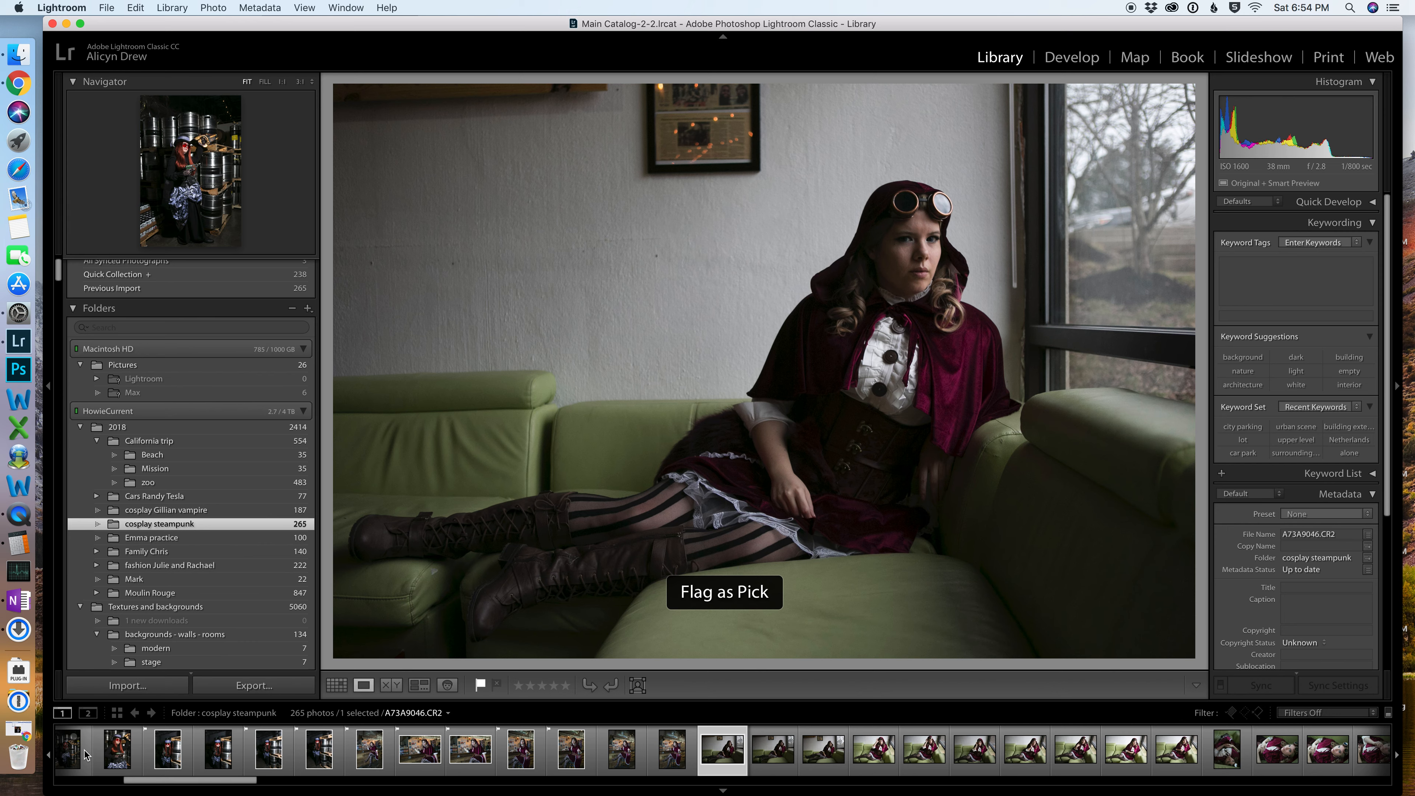
key(Right)
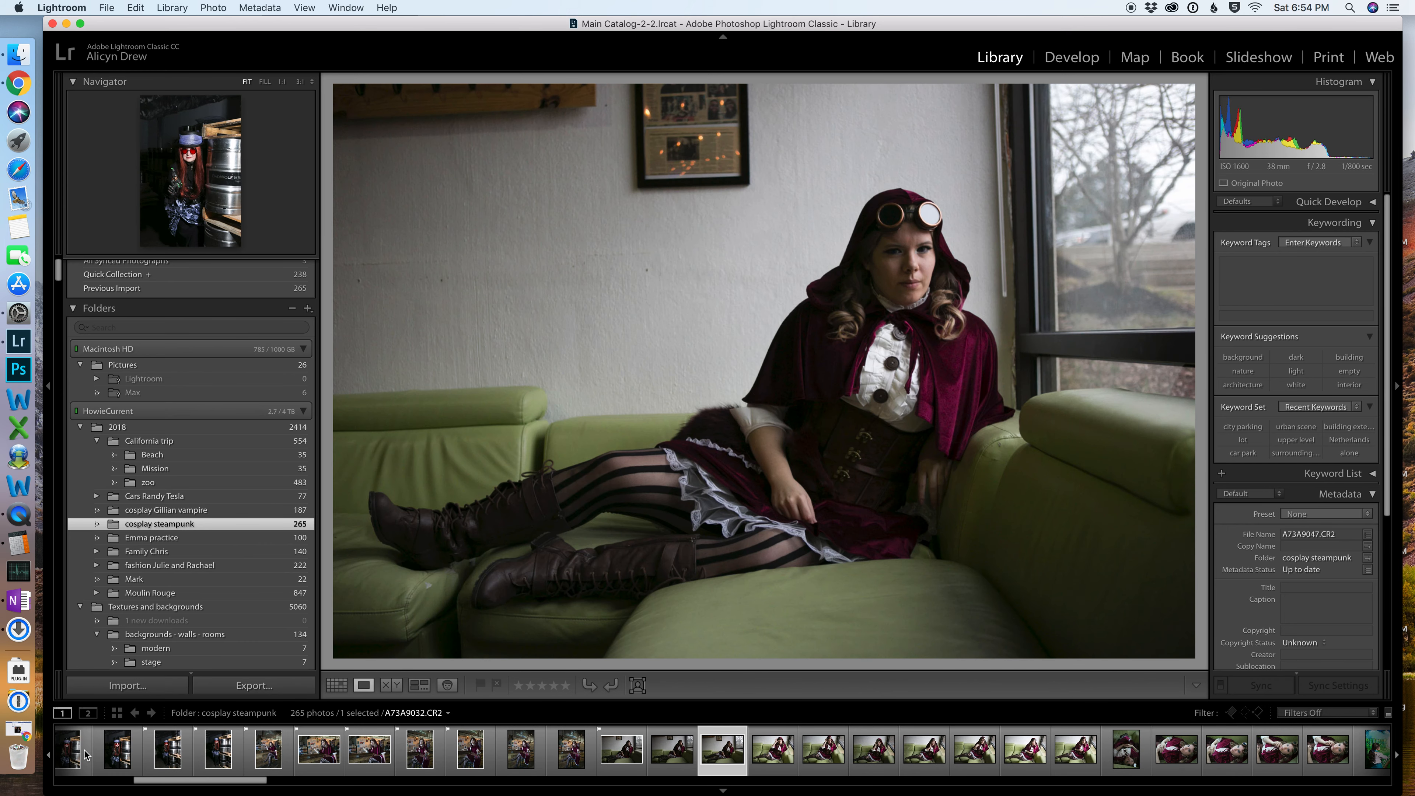
key(Right)
key(p)
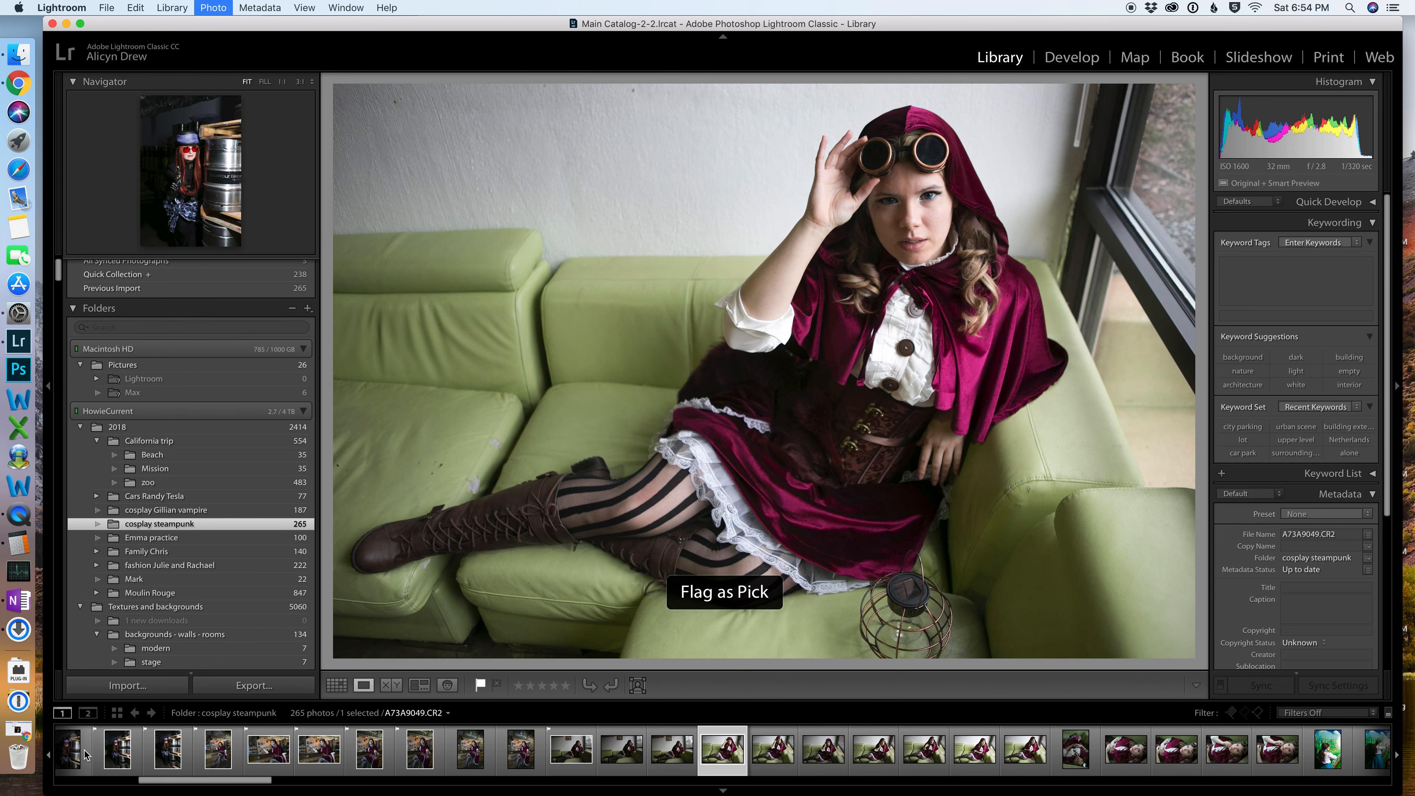
Flag sofa photo A73A9051, the one before it and the two after it as picks.
key(Right)
key(p)
key(Right)
key(p)
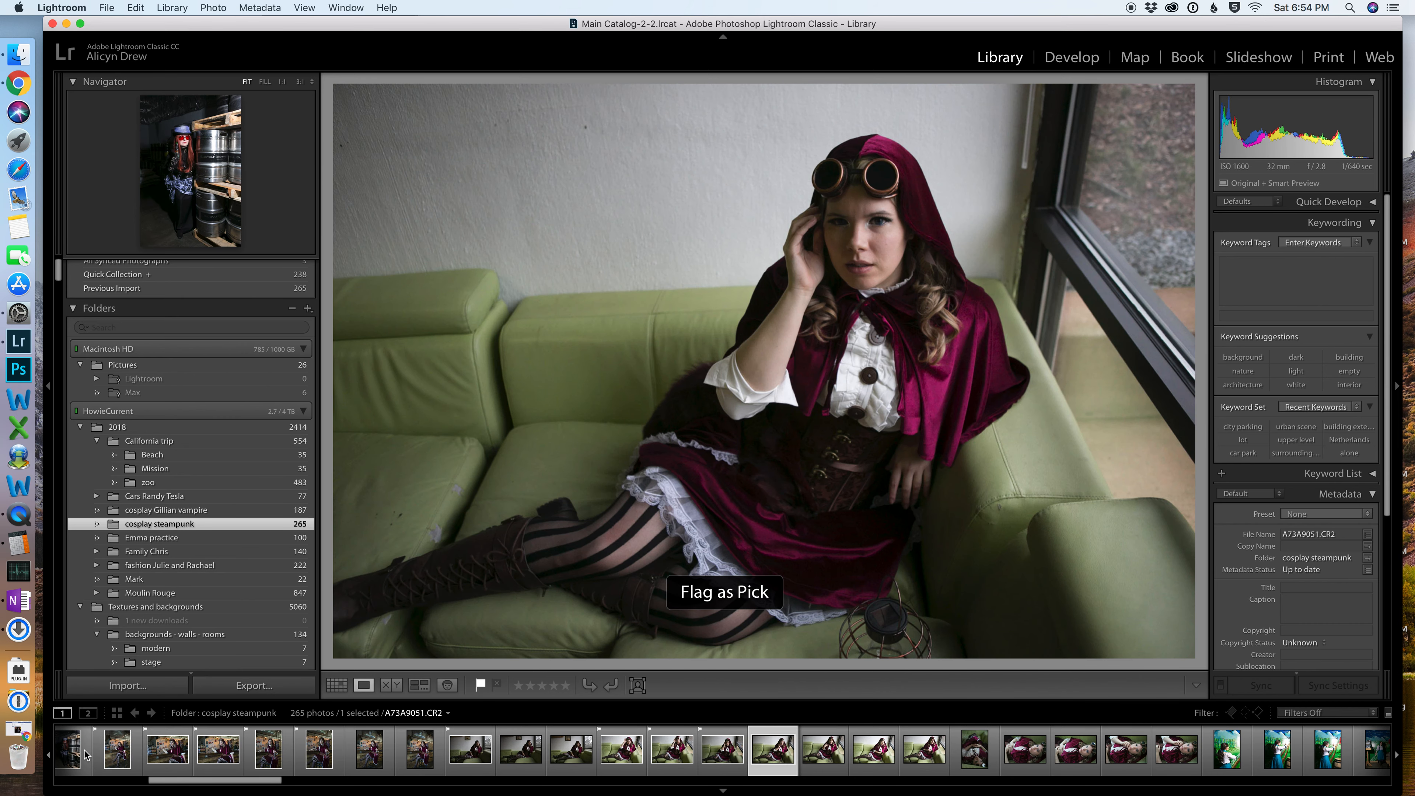
key(Right)
key(p)
key(Right)
key(p)
Skip A73A9056, then flag the reclining close-up A73A9057 and the two photos following it as picks.
key(Right)
key(Right)
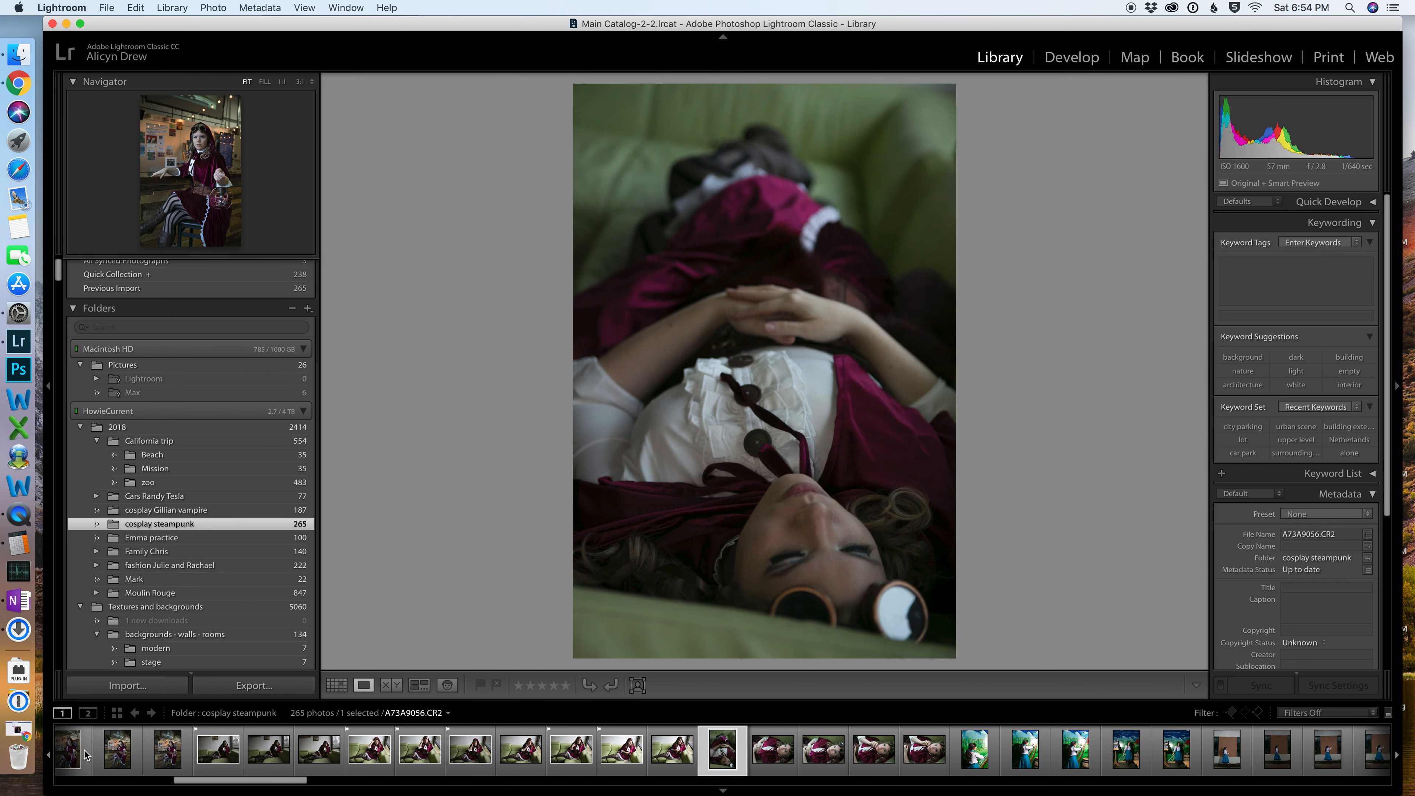
key(Right)
key(p)
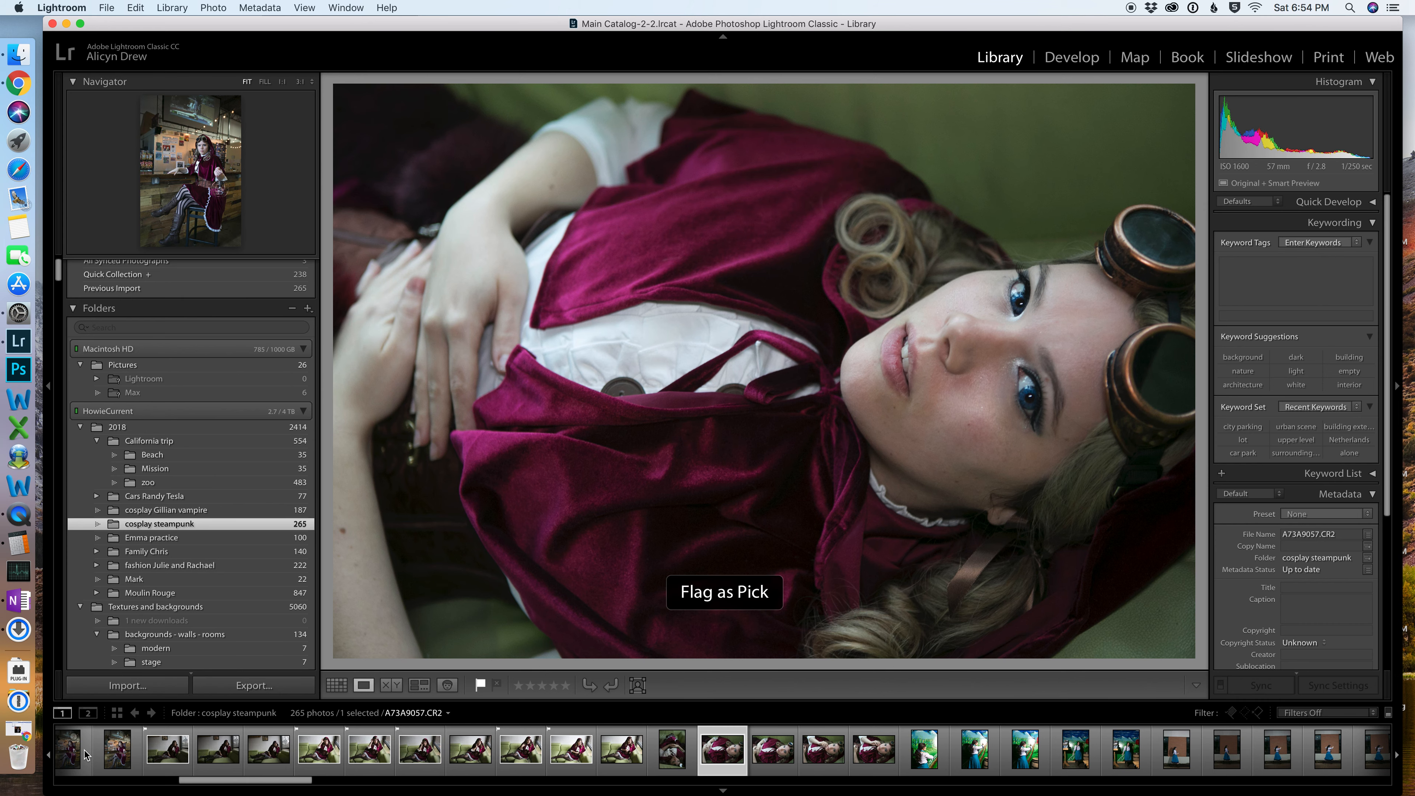
key(Right)
key(p)
key(Right)
key(p)
Review the photos of the woman in the blue skirt from A73A9061 to A73A9069 without flagging any.
key(Right)
key(Right)
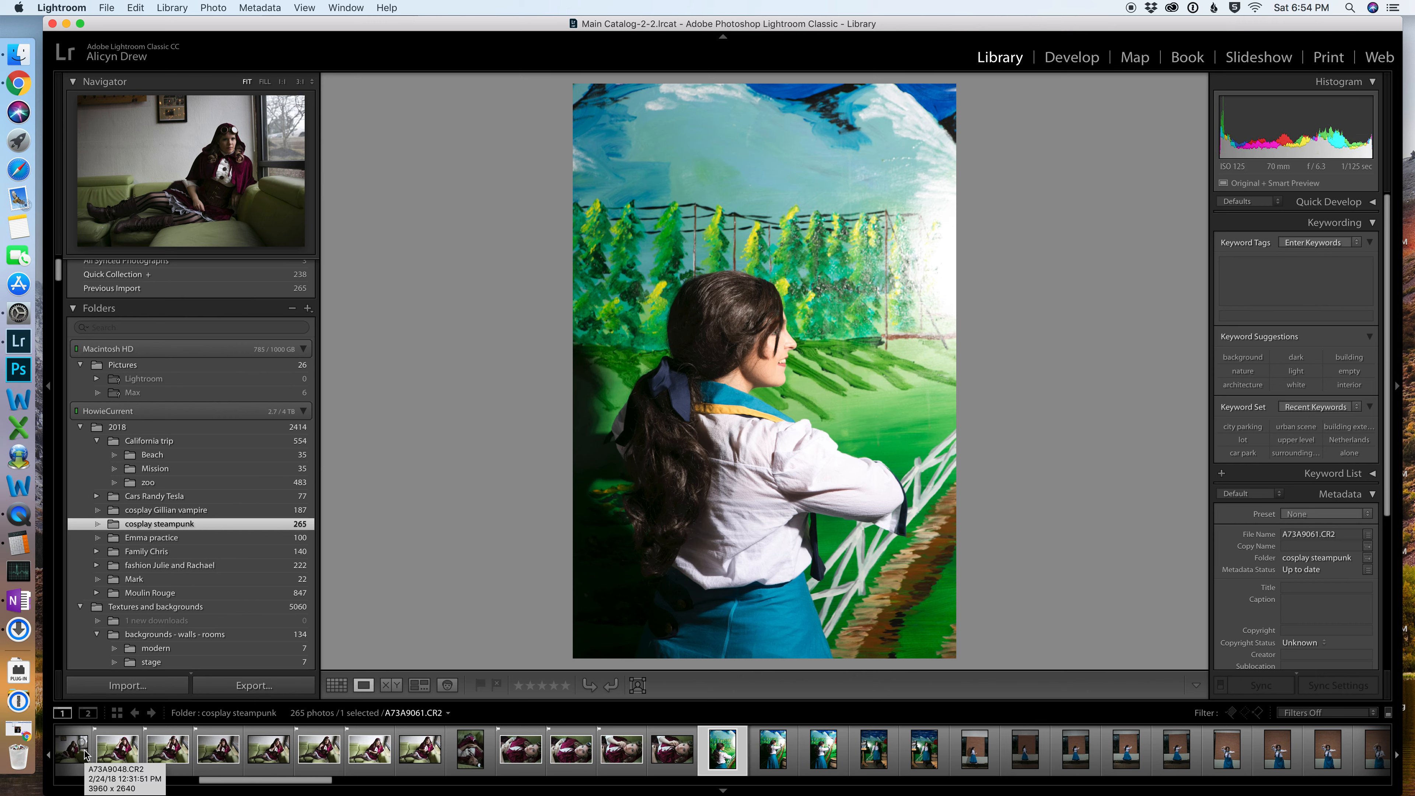
key(Right)
key(Right)
key(Right)
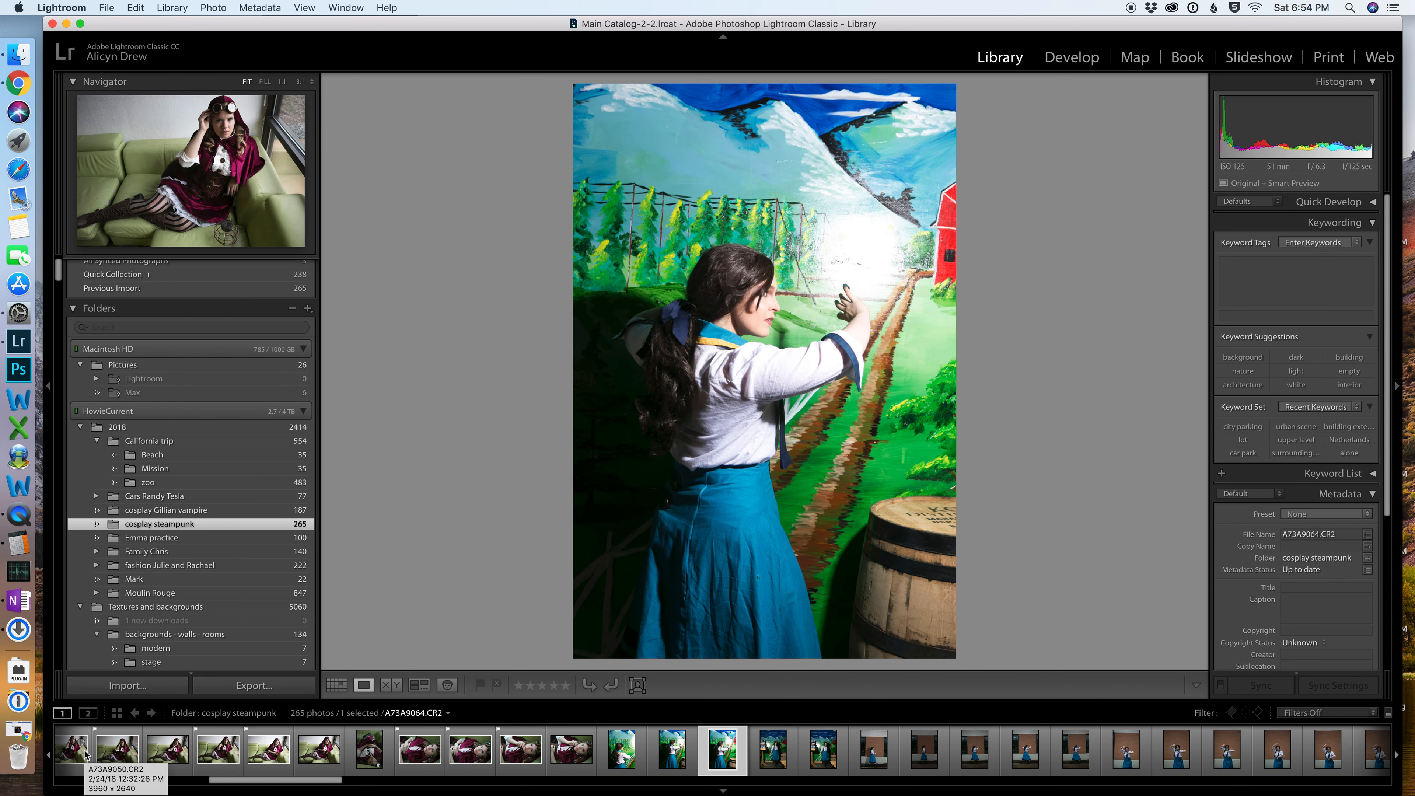
key(Right)
key(Right)
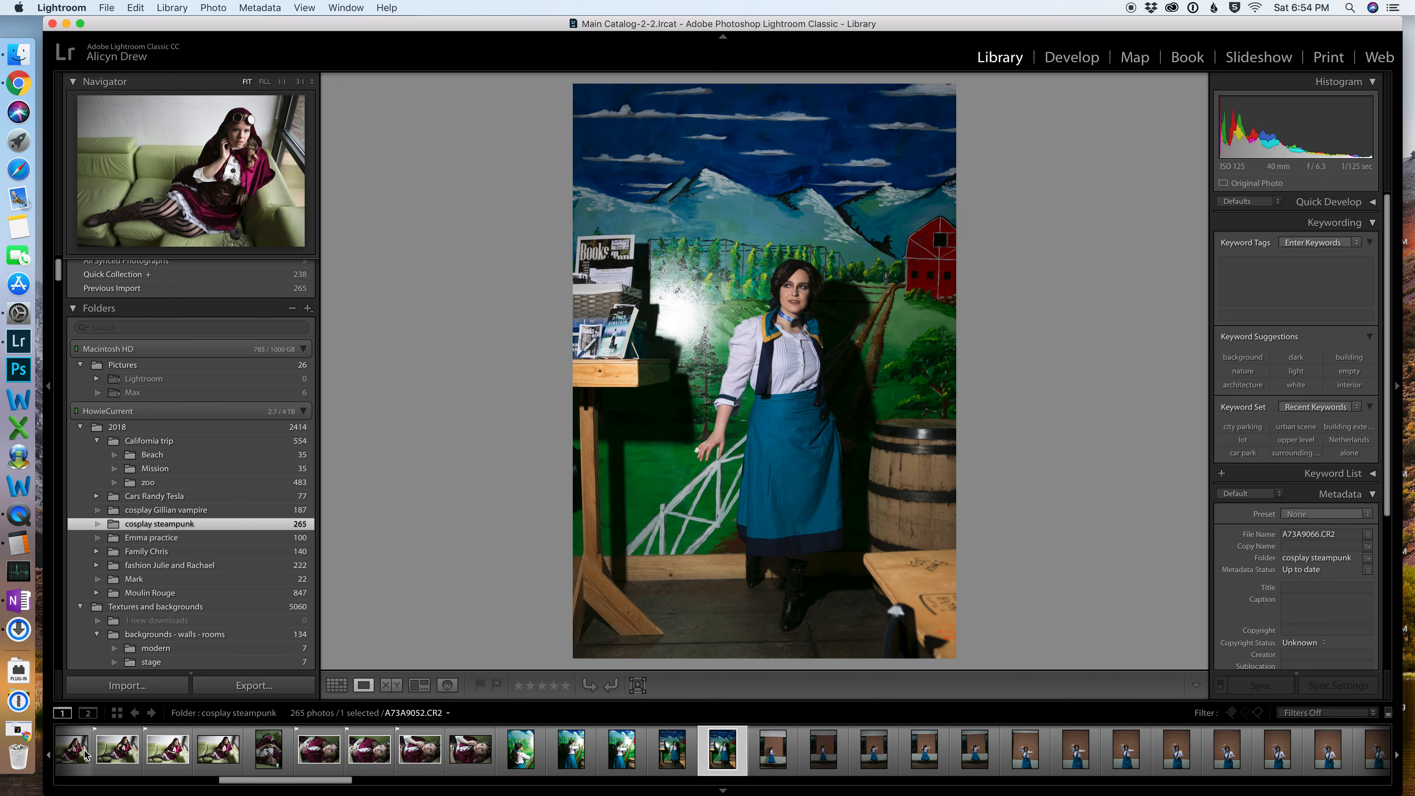
key(Right)
key(Right)
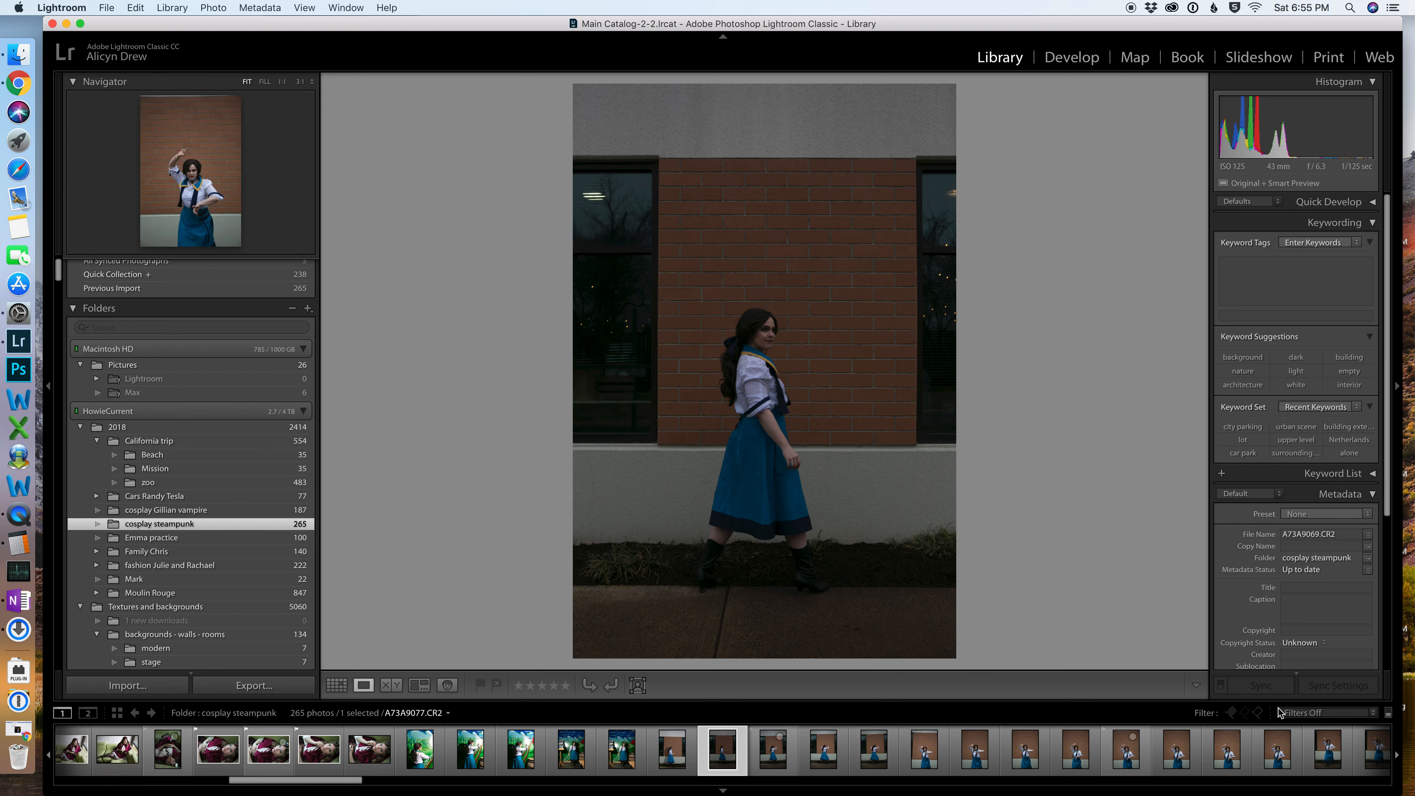
Filter the filmstrip to flagged photos and show the nine picks from A73A9006 to A73A9038 together in Survey view.
click(1317, 714)
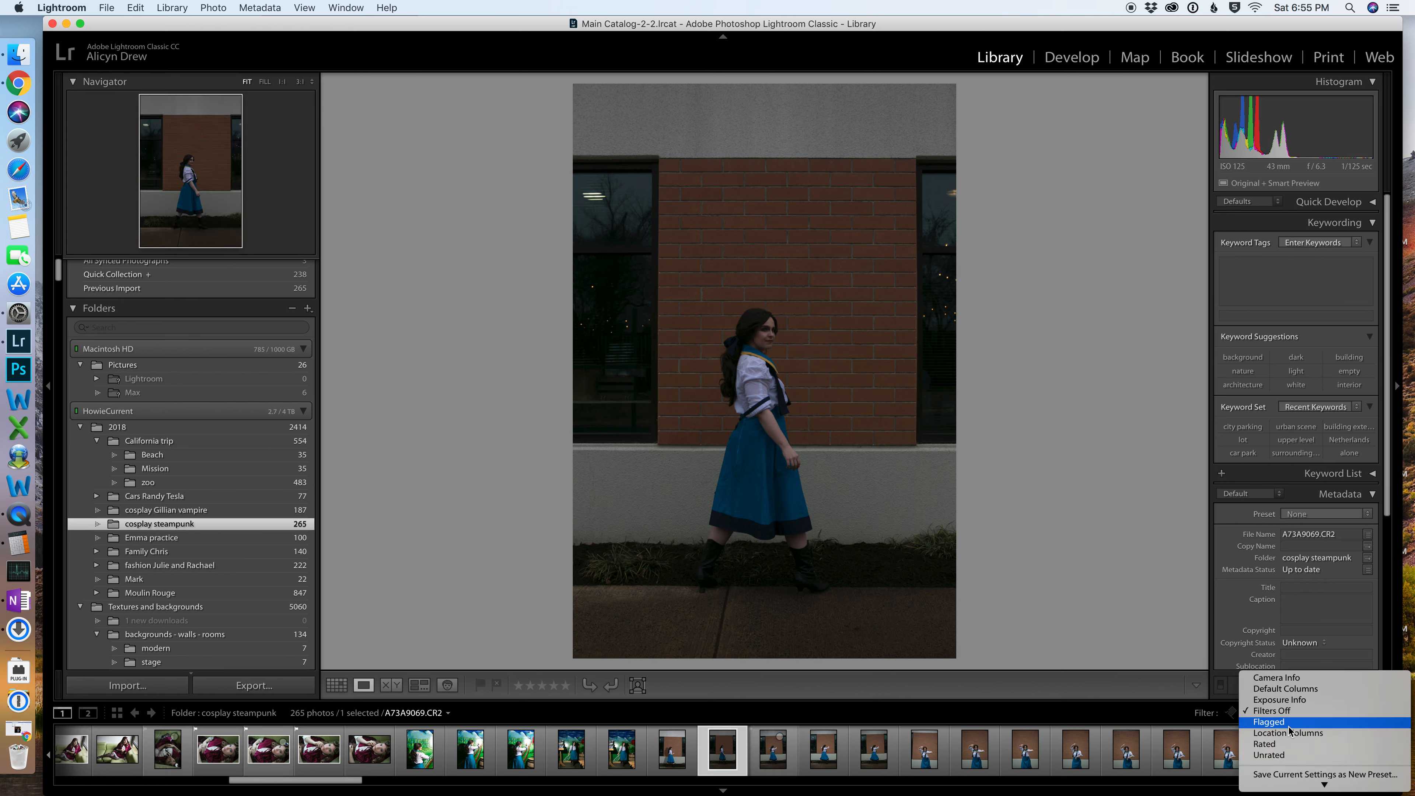
click(1317, 722)
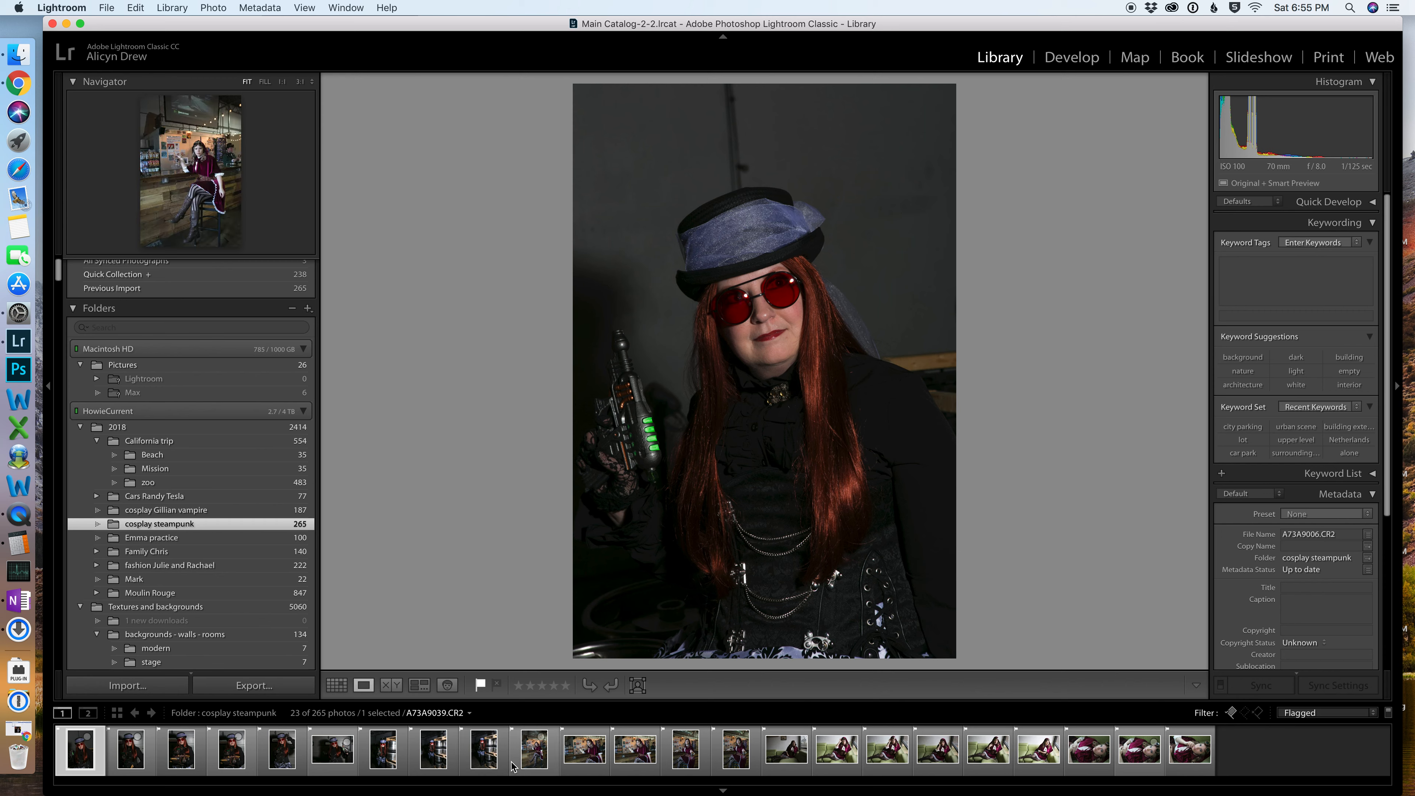
shift+click(484, 752)
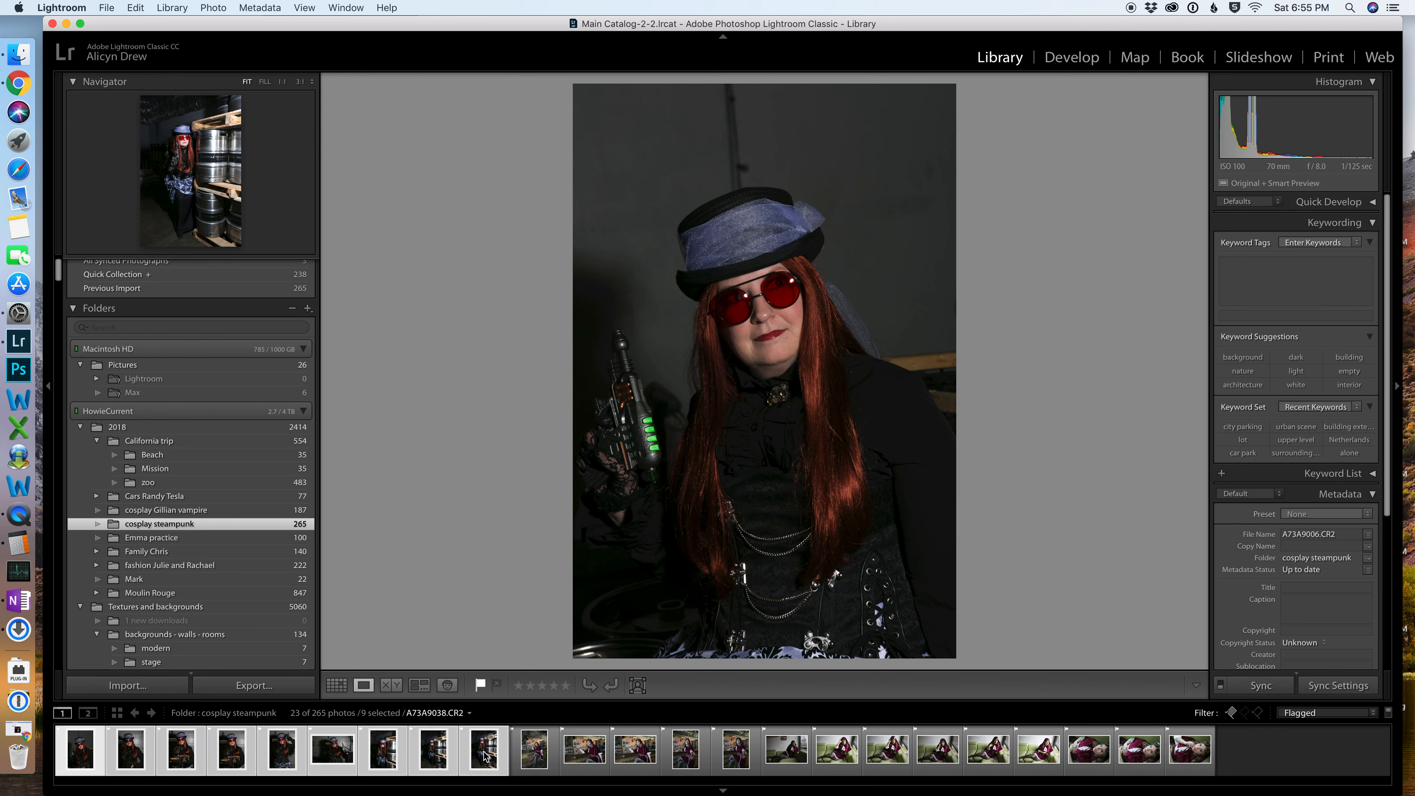
click(419, 685)
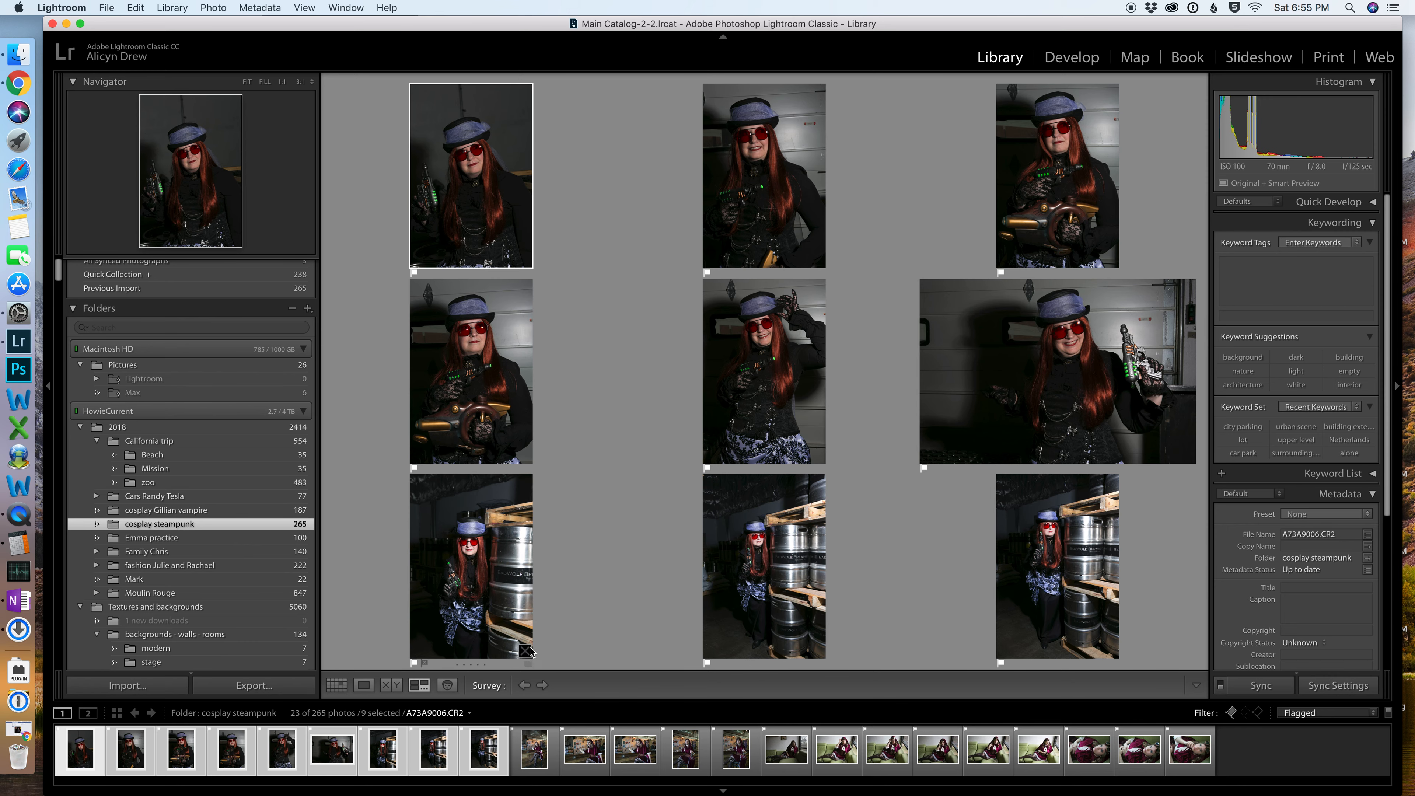
Remove the three photos taken beside the stacked kegs from the Survey comparison.
click(527, 653)
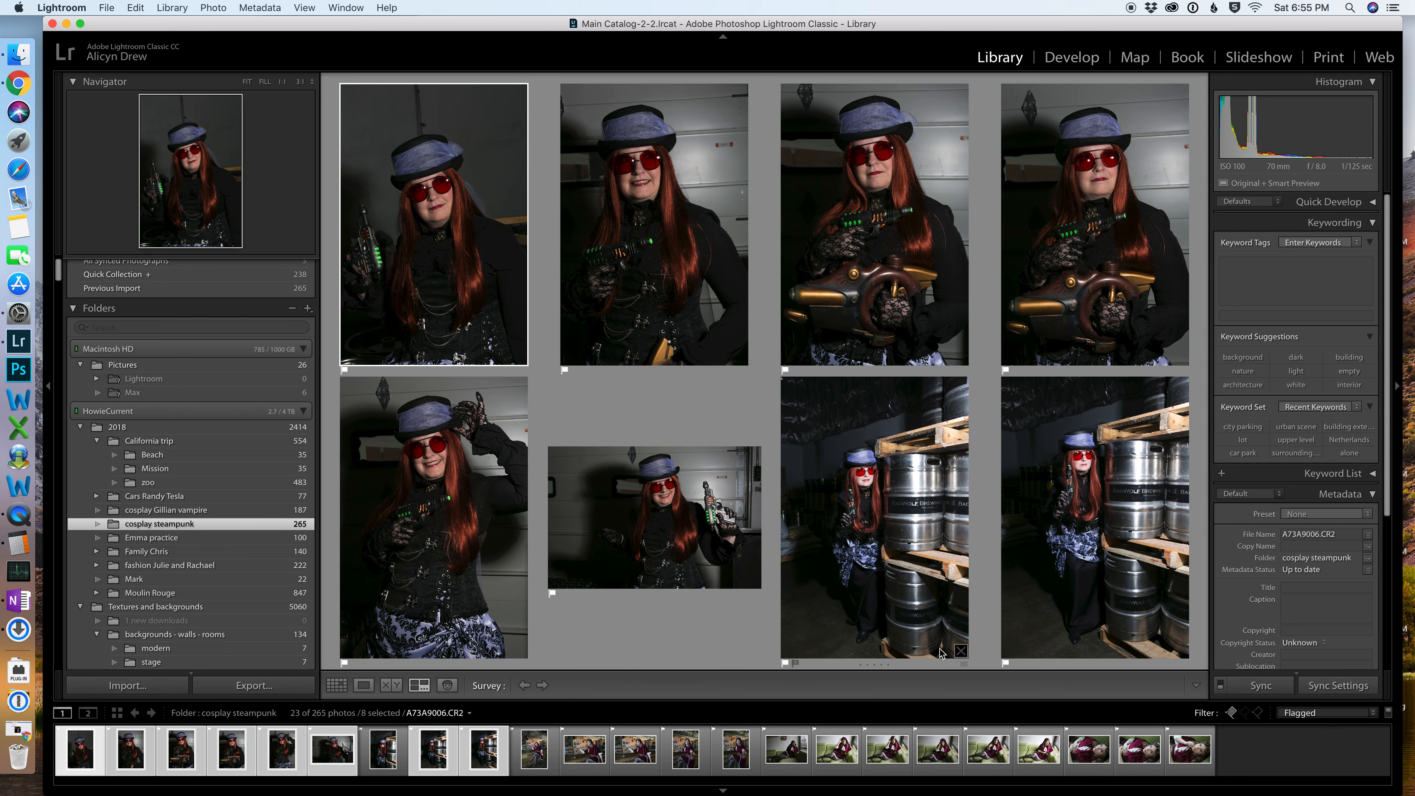
click(959, 652)
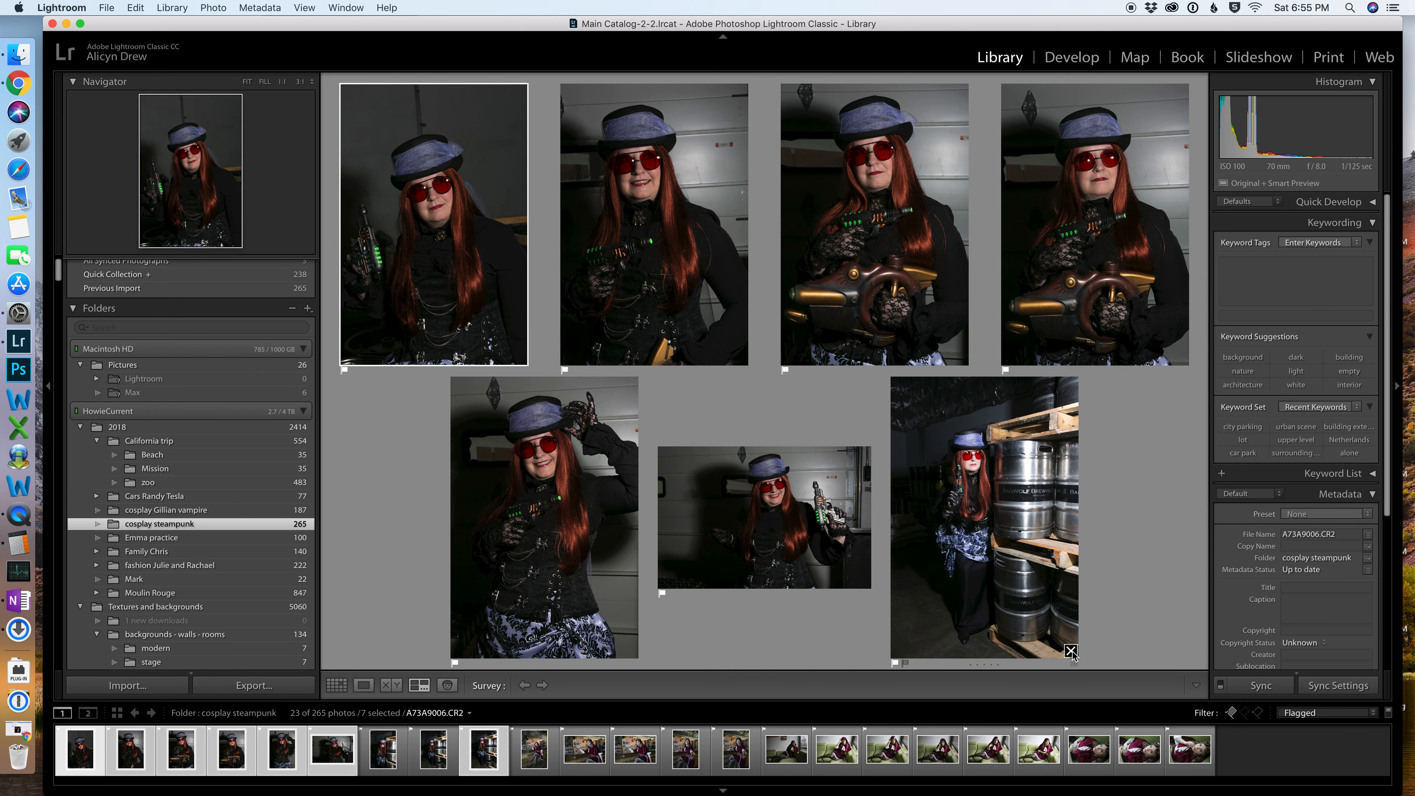
click(1072, 652)
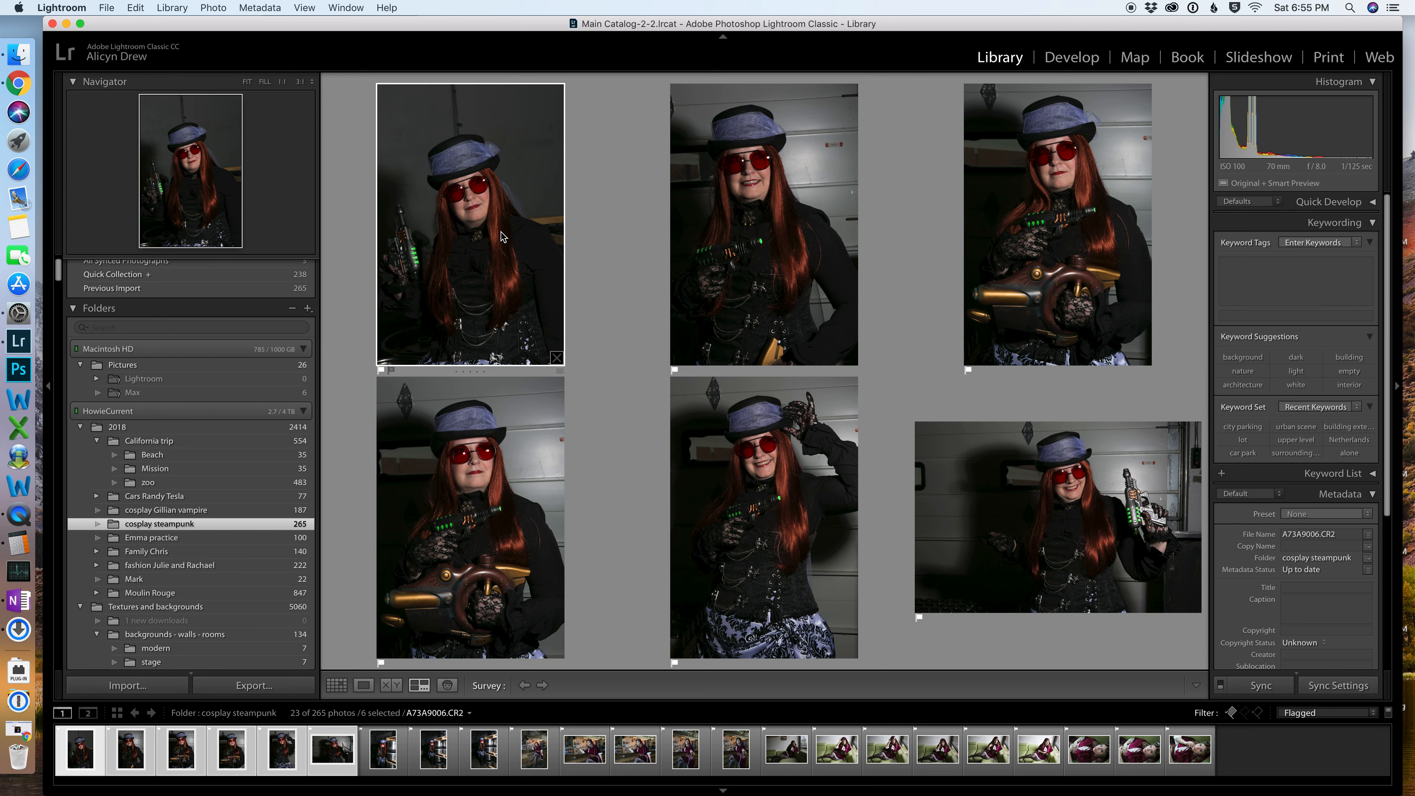
Unflag A73A9012, the first shot with the brass gun, and rate hand-on-hat photo A73A9016 one star.
click(1074, 242)
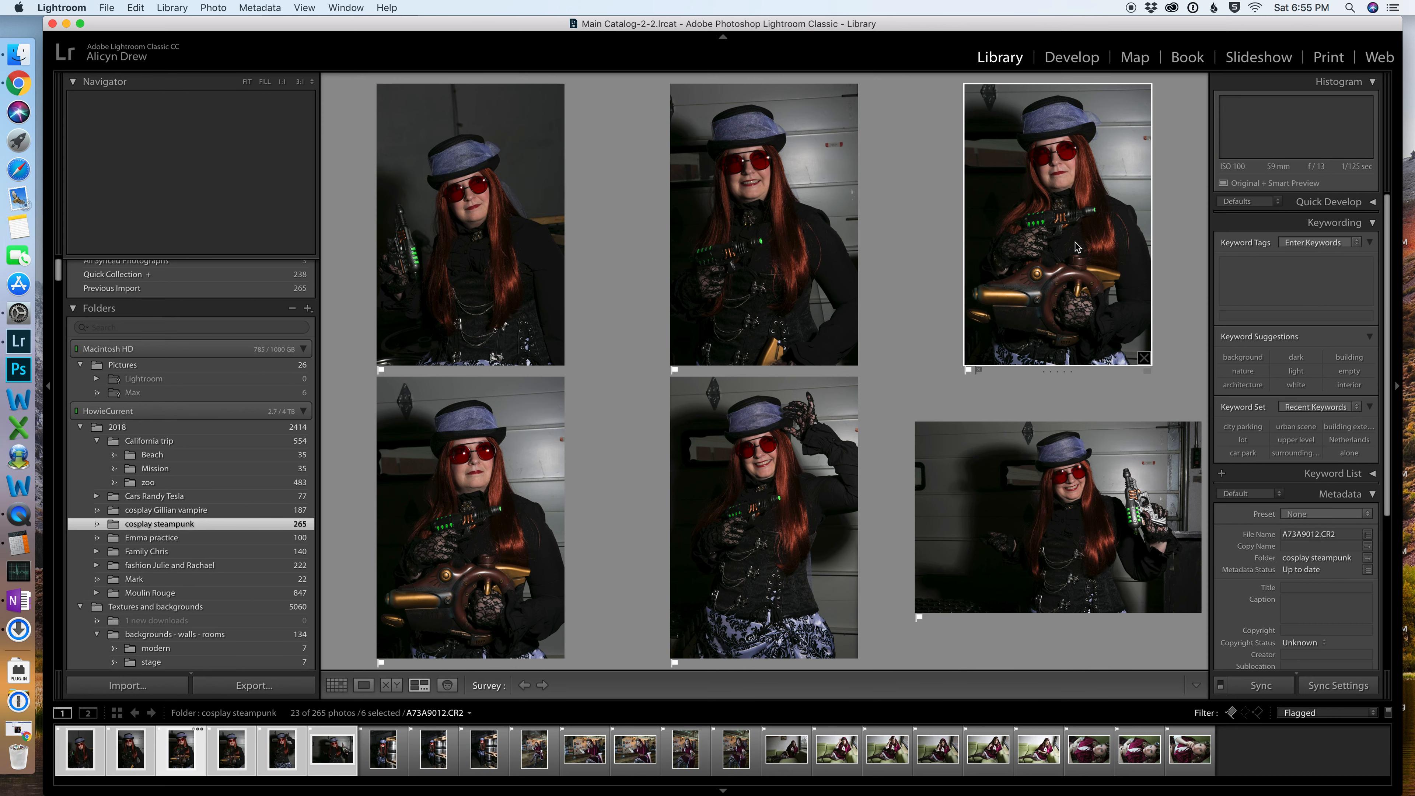
key(u)
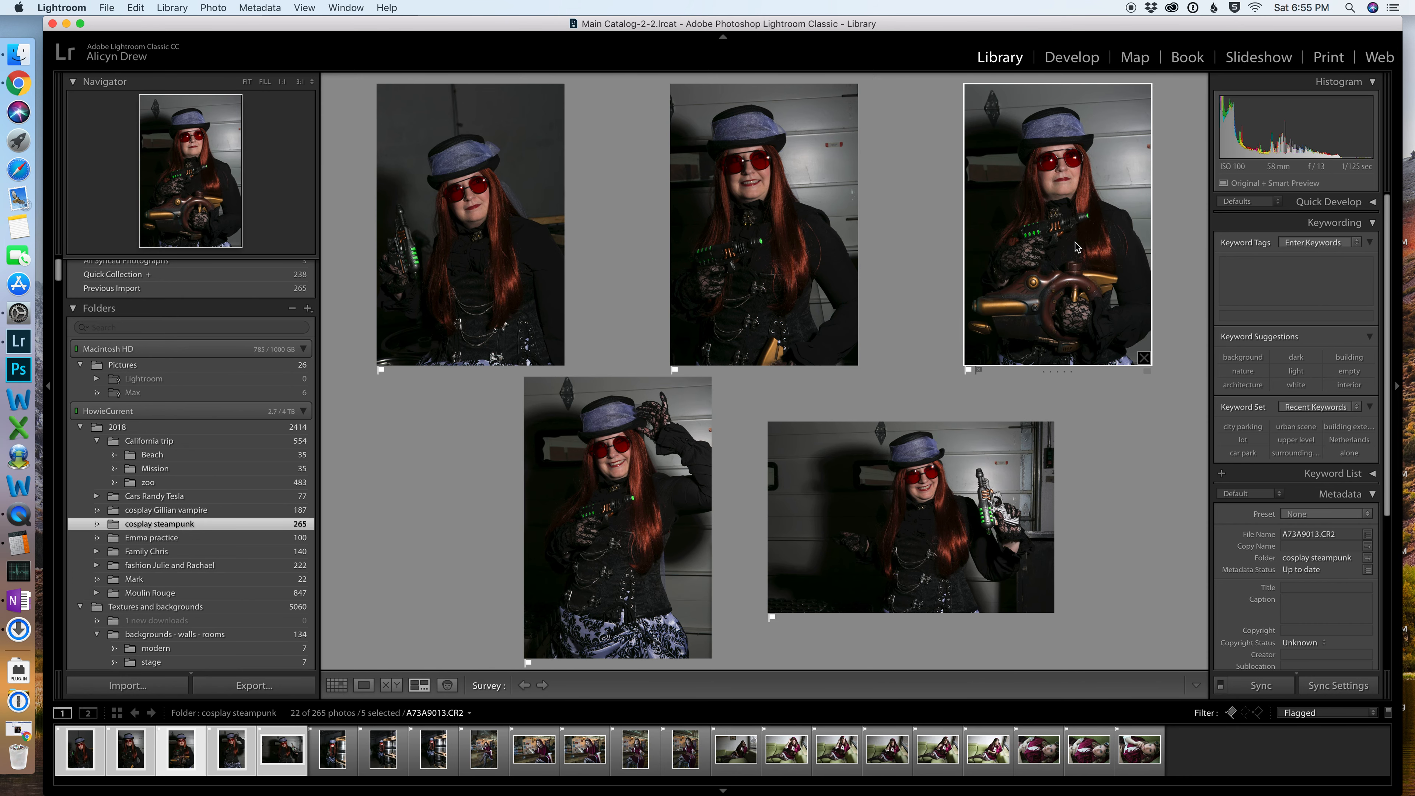
click(643, 501)
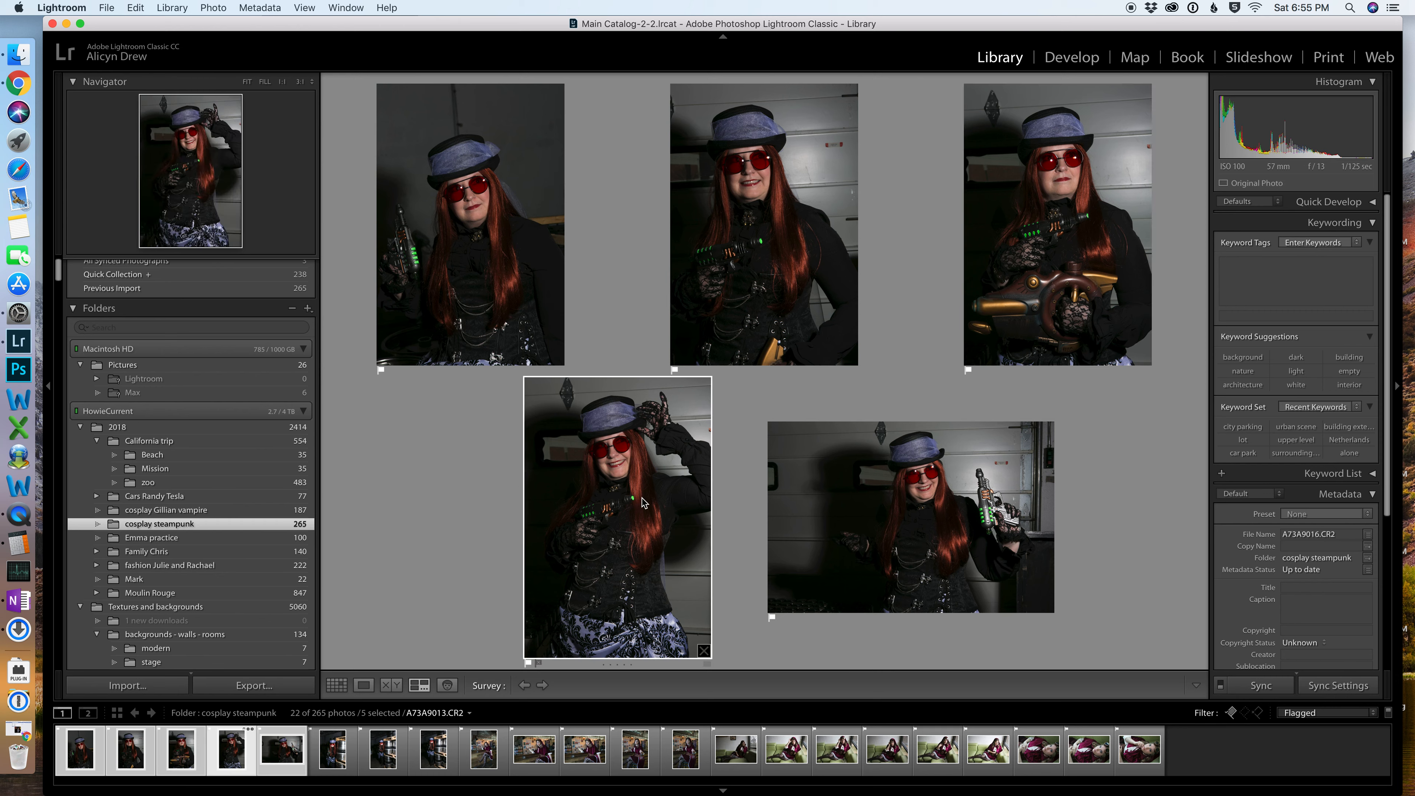
key(1)
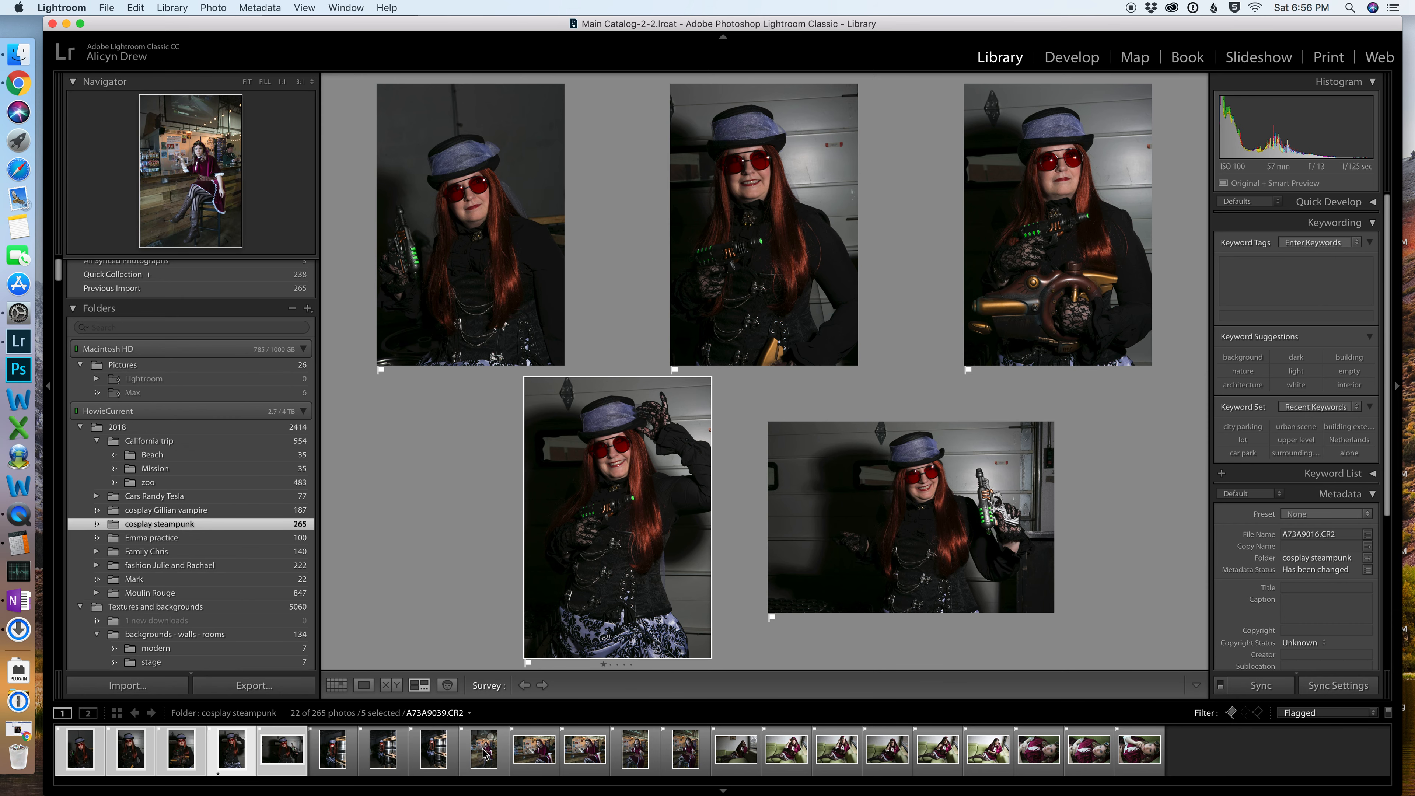
Compare the five bar picks starting at A73A9039 in Survey view and unflag the first of the two upright lantern shots.
click(484, 754)
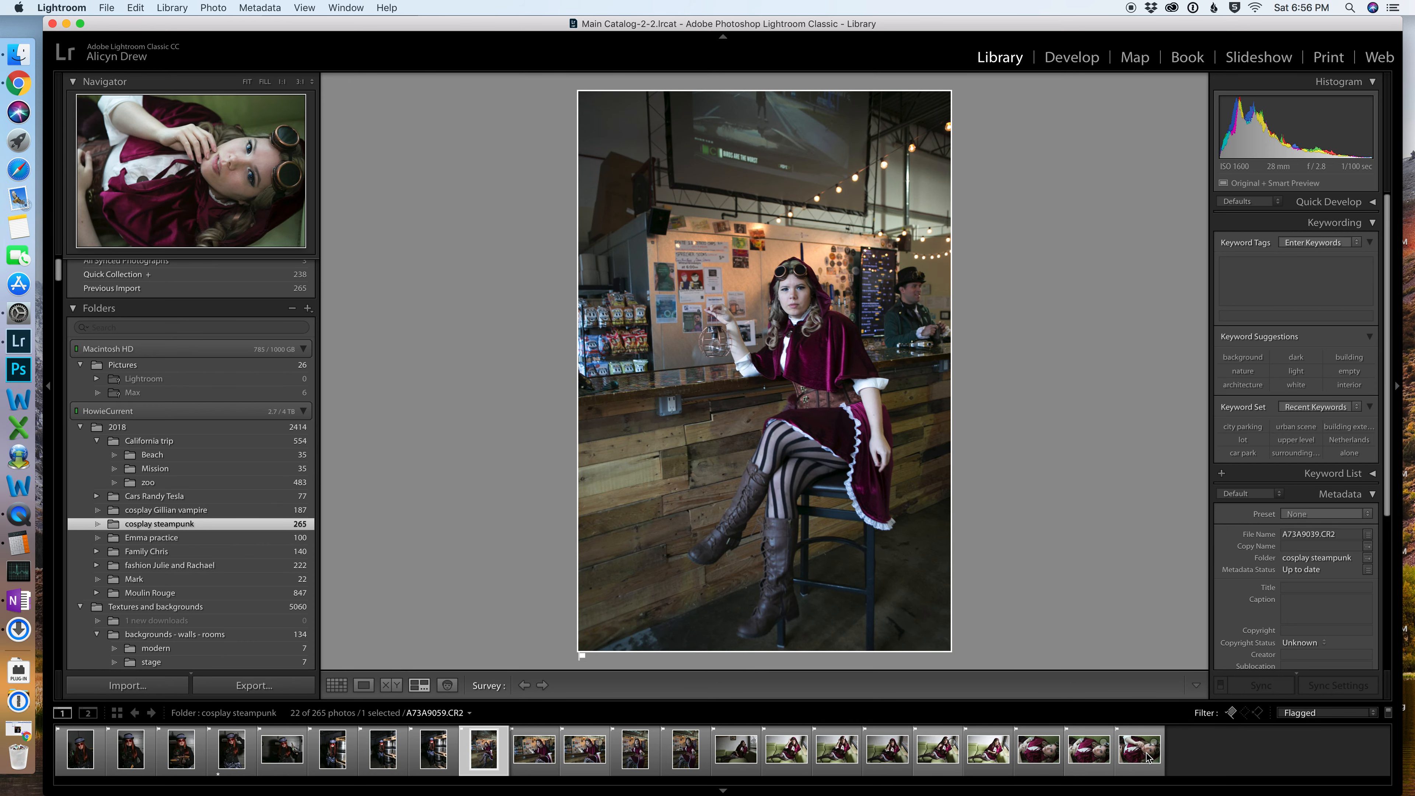
shift+click(685, 752)
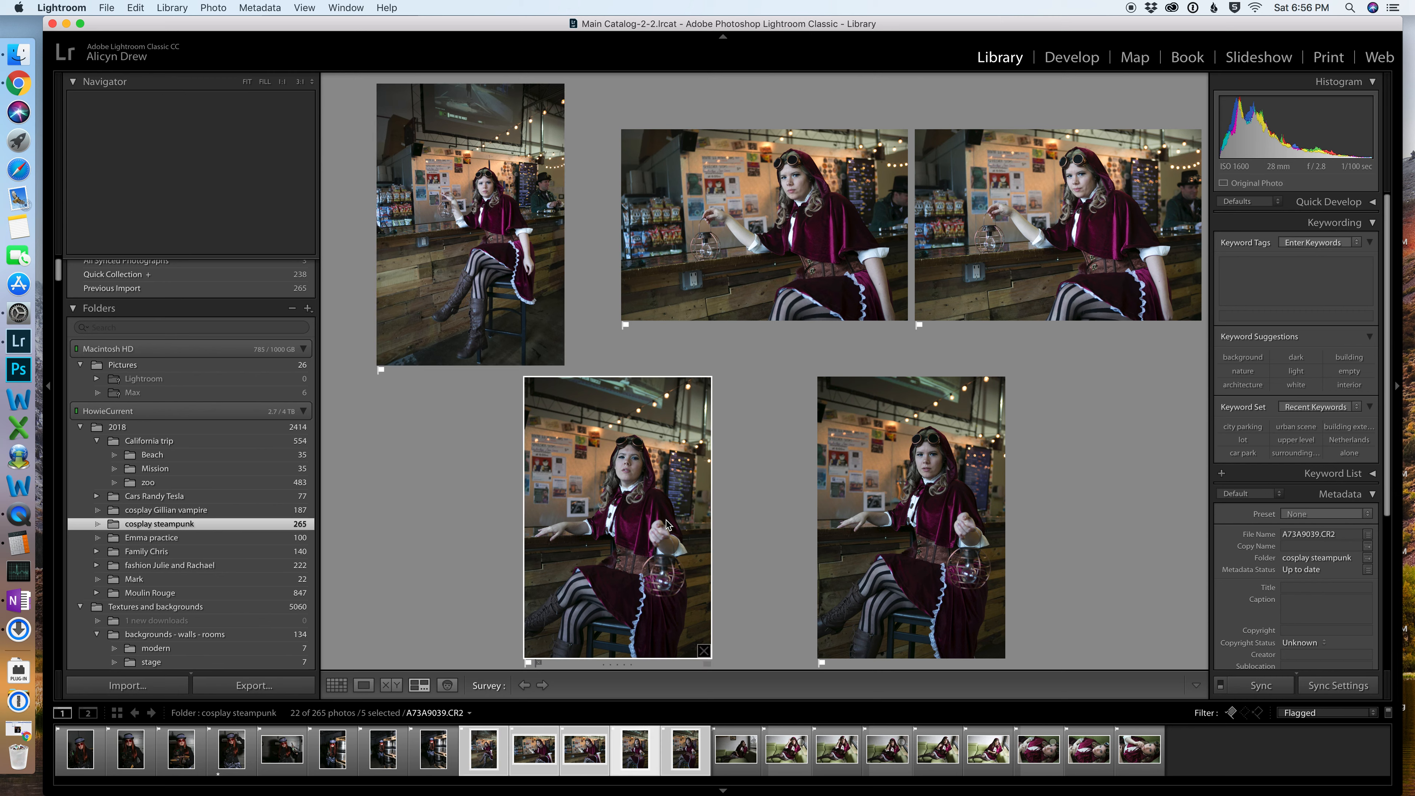
key(u)
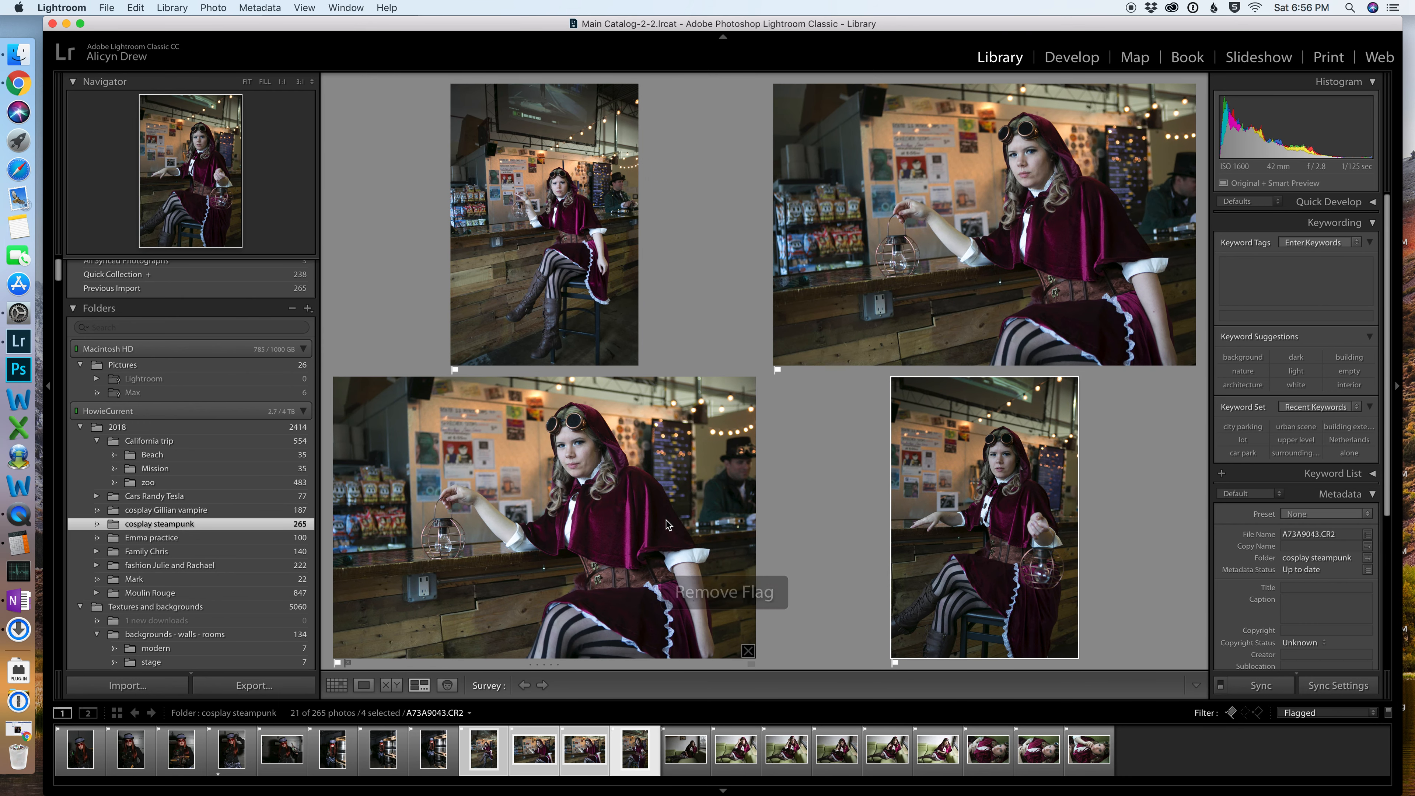
Rate bar photo A73A9040 one star and unflag the upright lantern shot A73A9043.
click(1041, 199)
key(1)
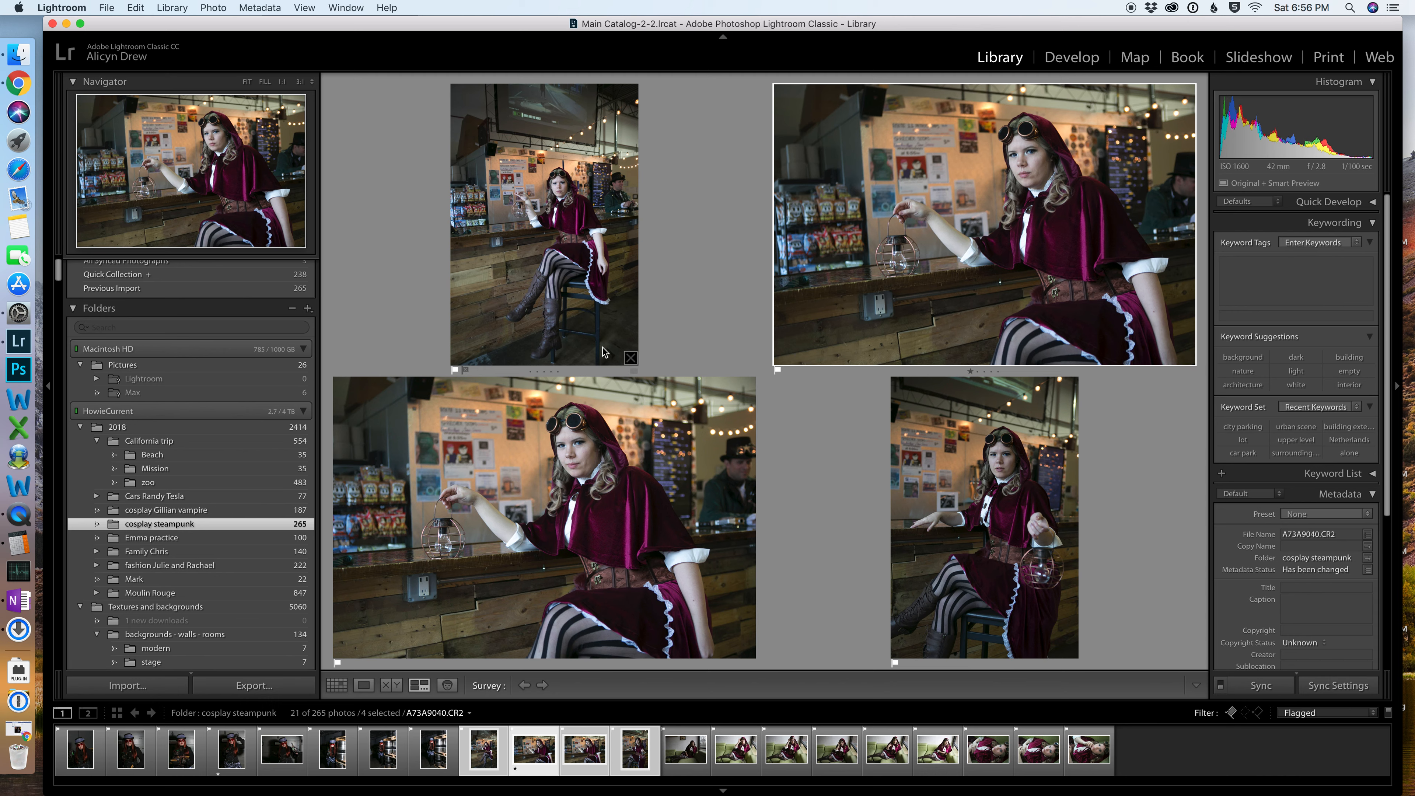
click(564, 277)
click(559, 506)
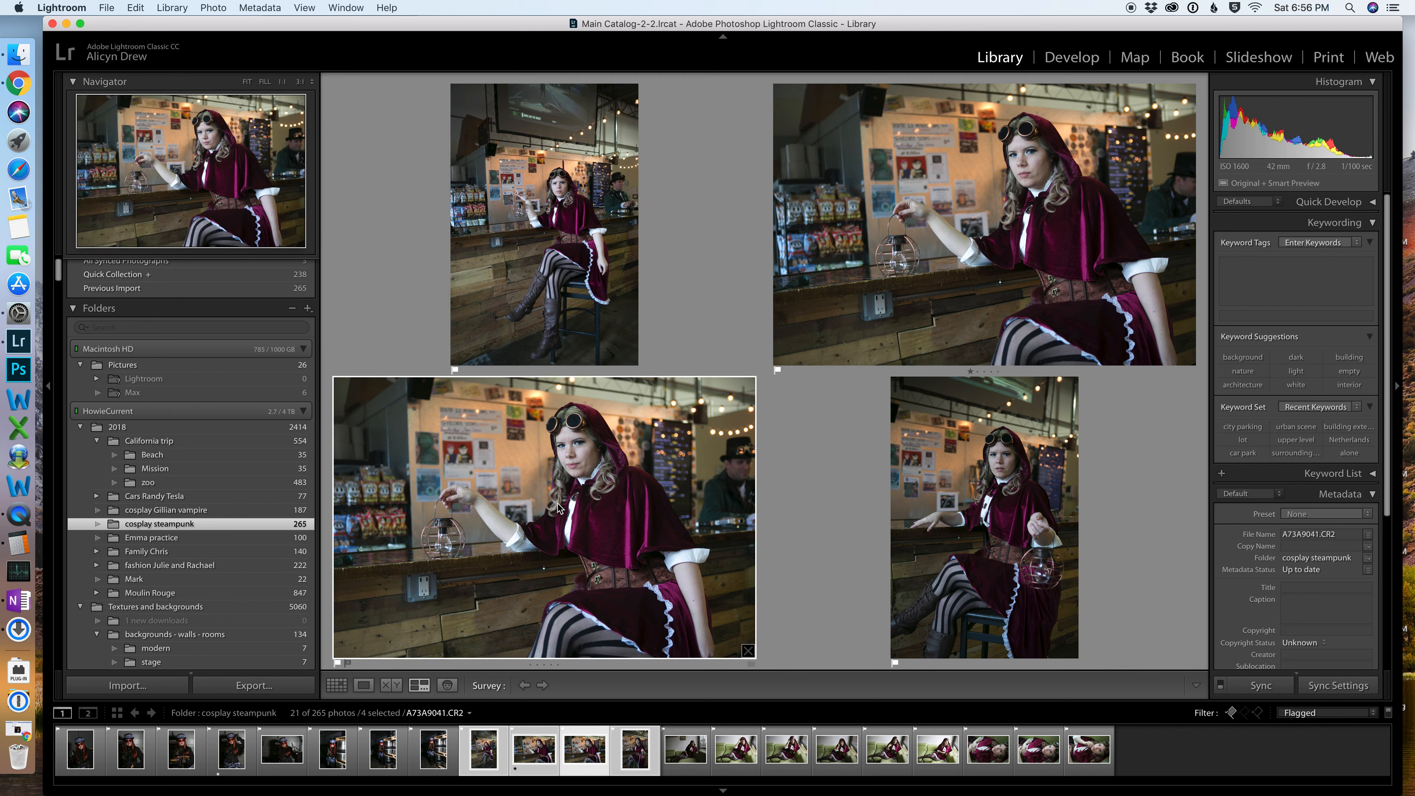
click(1001, 533)
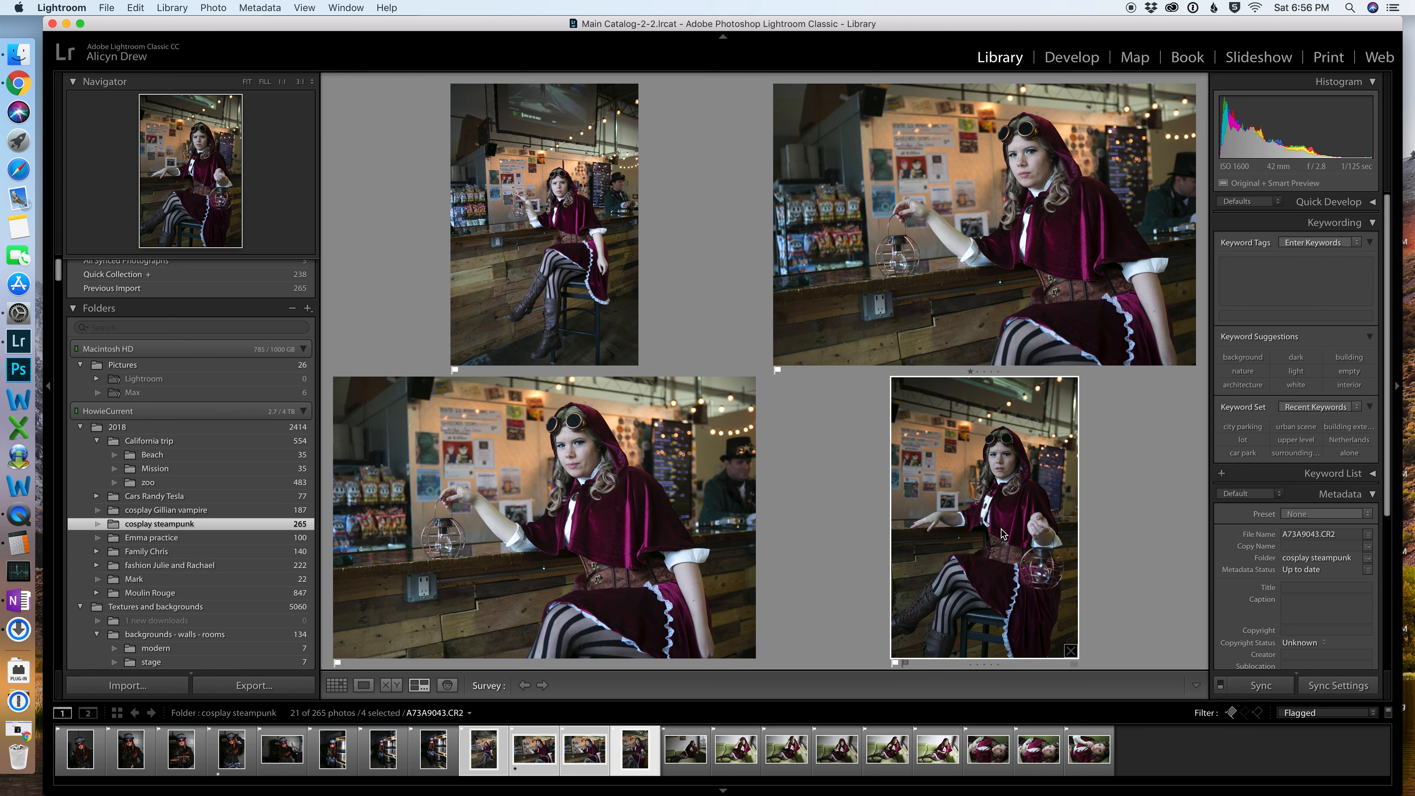
key(u)
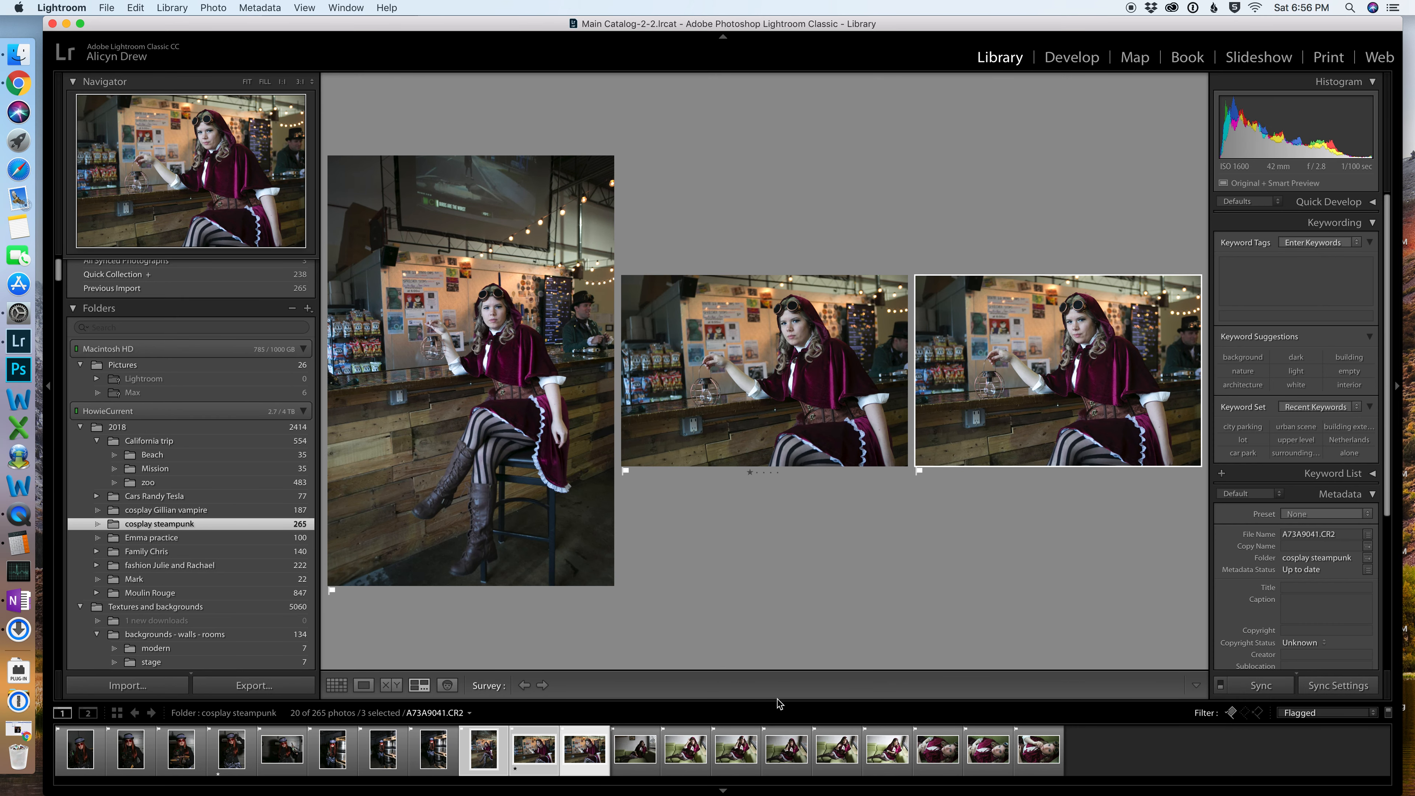
Compare the six green sofa picks from A73A9046 to A73A9054 in Survey view and unflag A73A9046 and A73A9051.
click(634, 752)
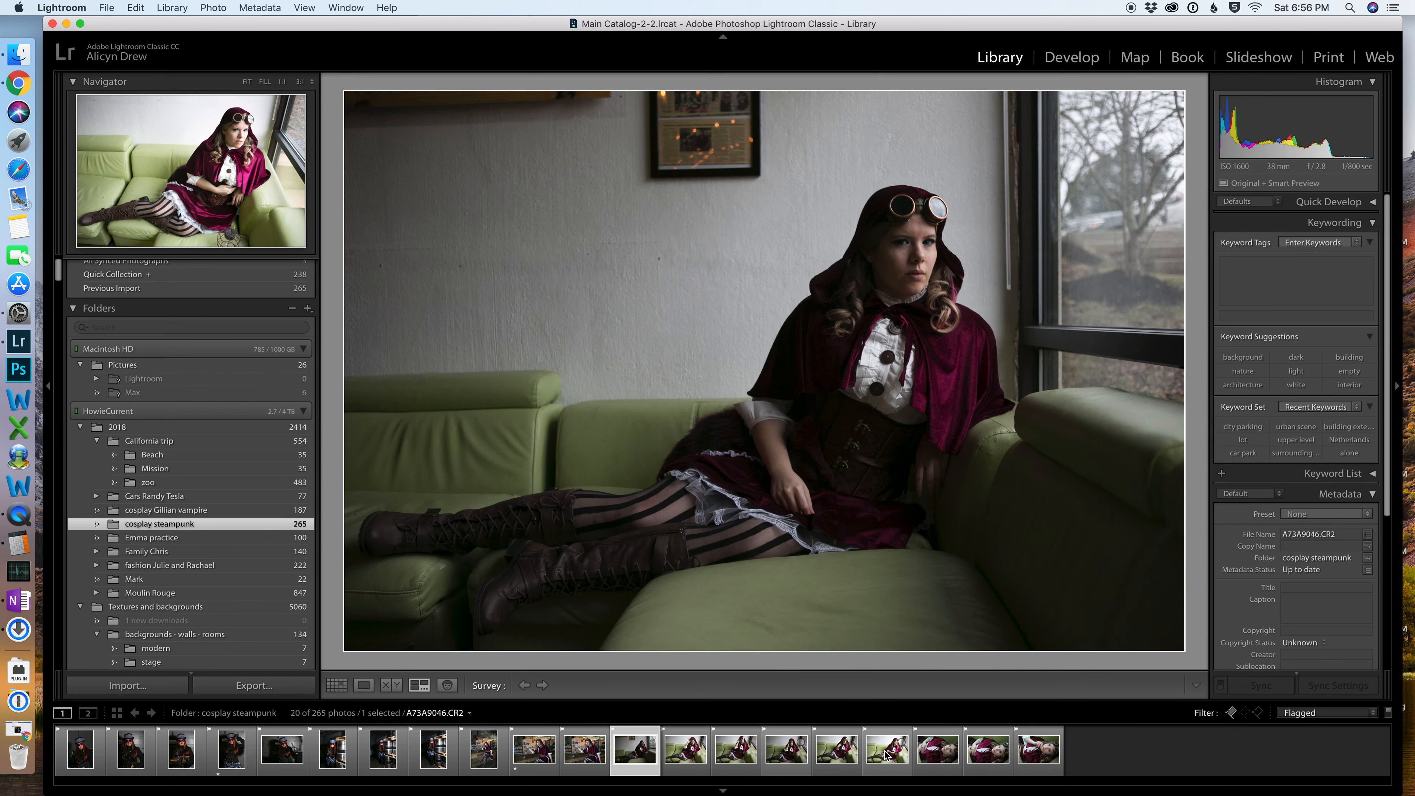
shift+click(887, 752)
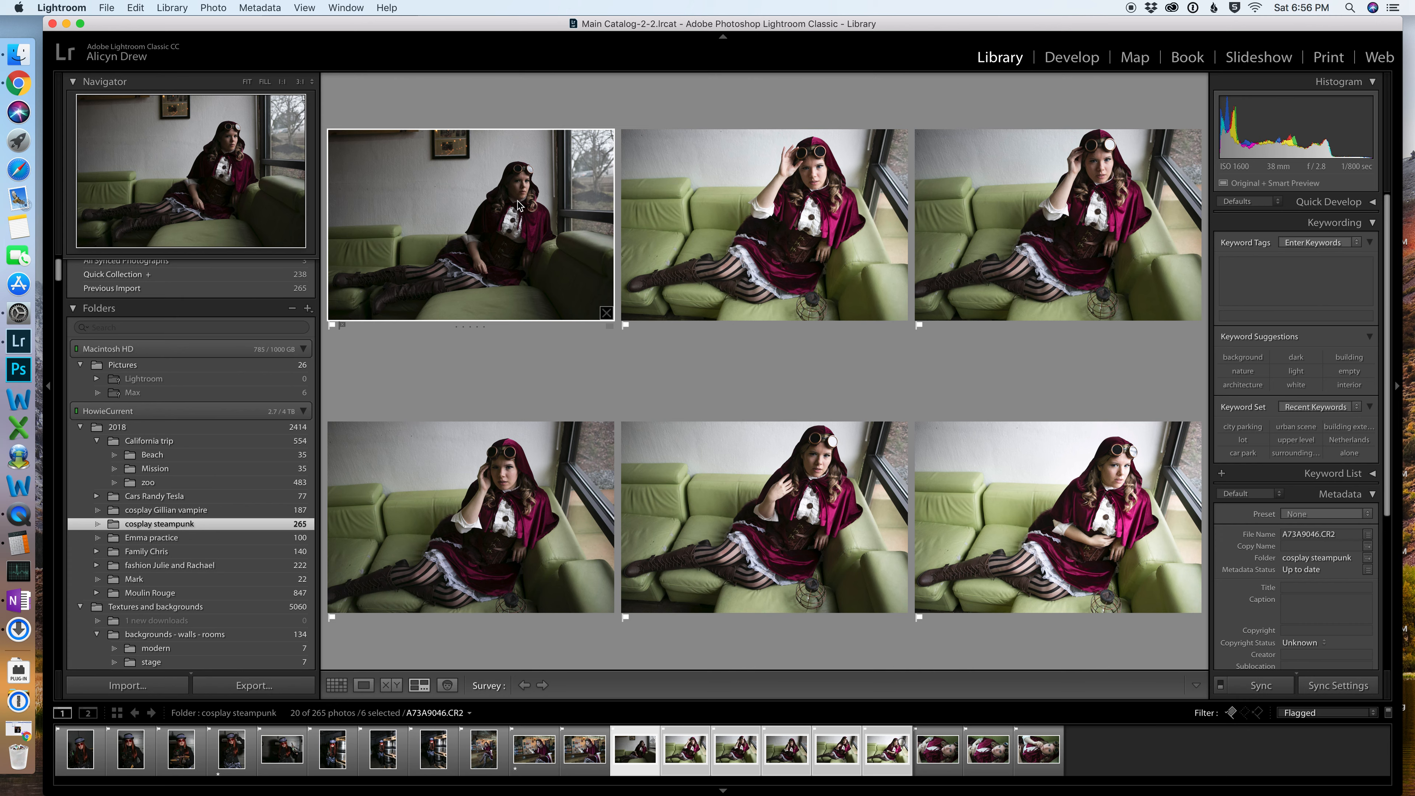
key(u)
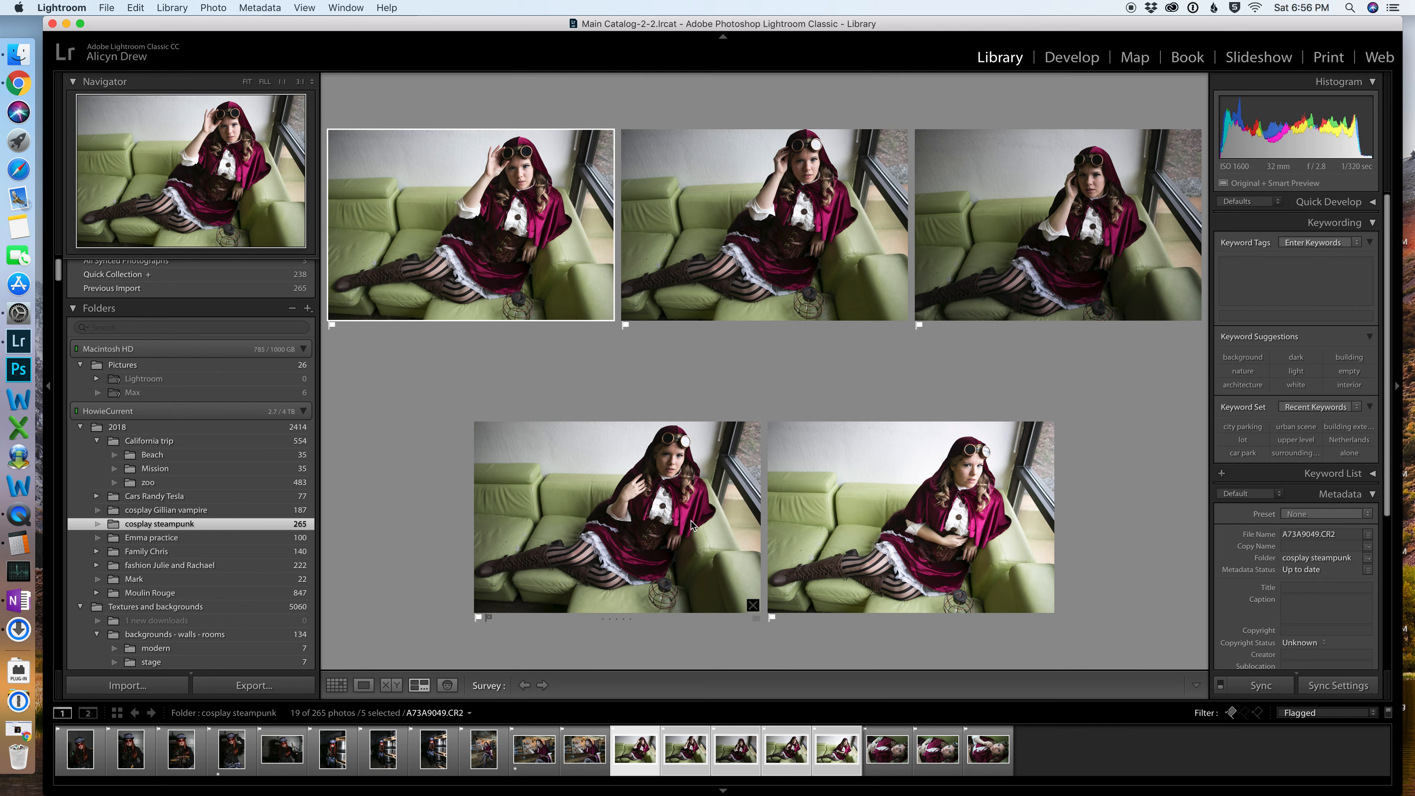
click(1070, 209)
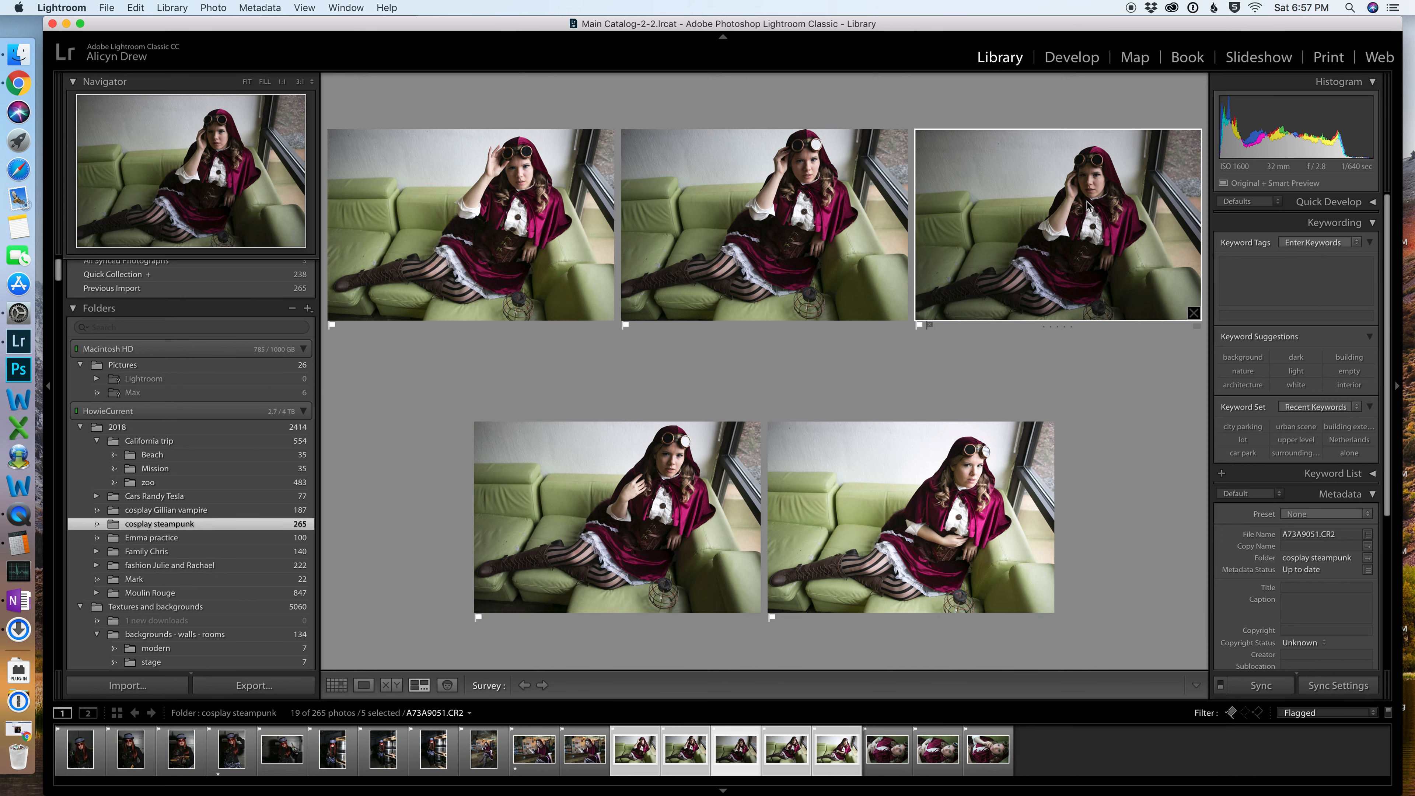
key(u)
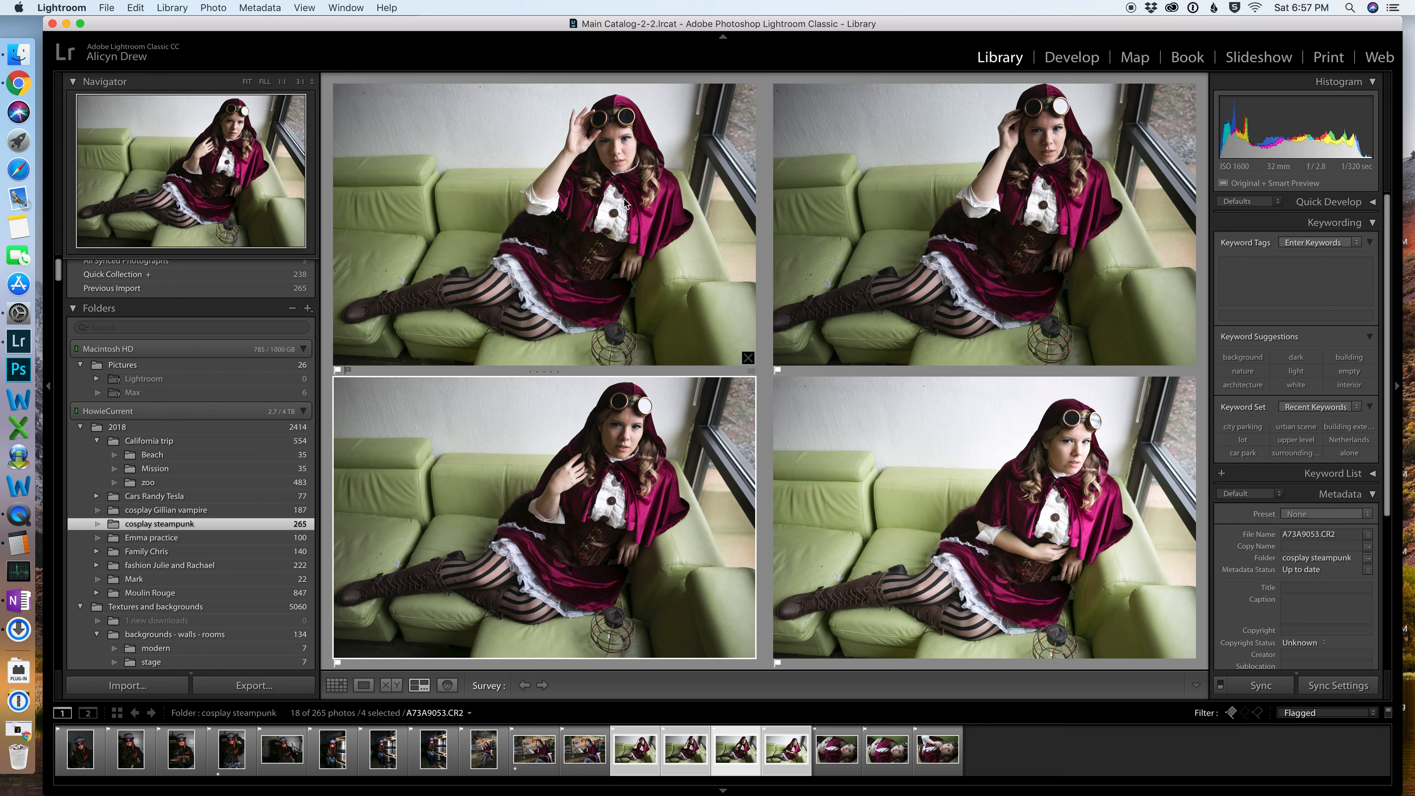
Unflag sofa photos A73A9049, A73A9054 and A73A9053, keeping only A73A9050 as the pick.
click(631, 178)
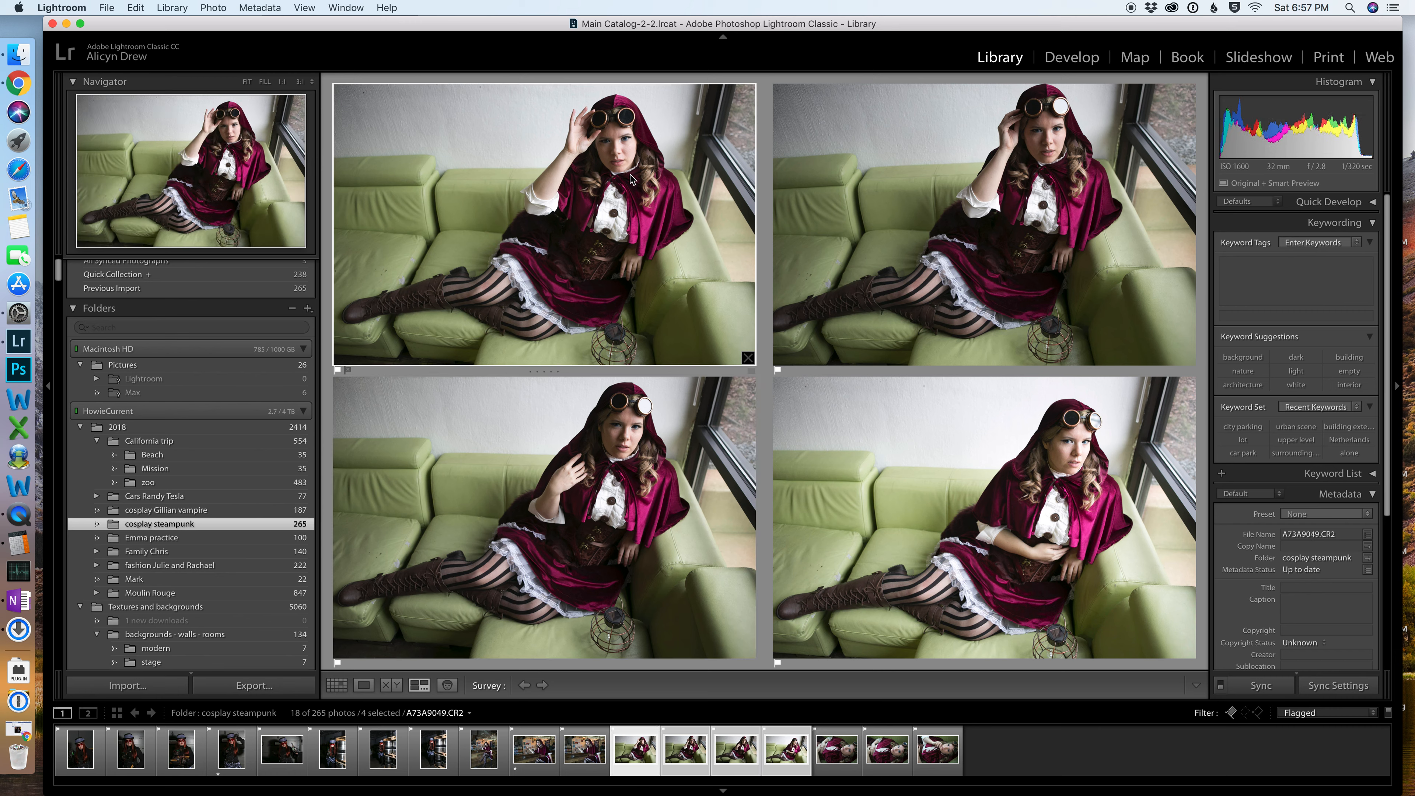
click(994, 199)
click(509, 199)
key(u)
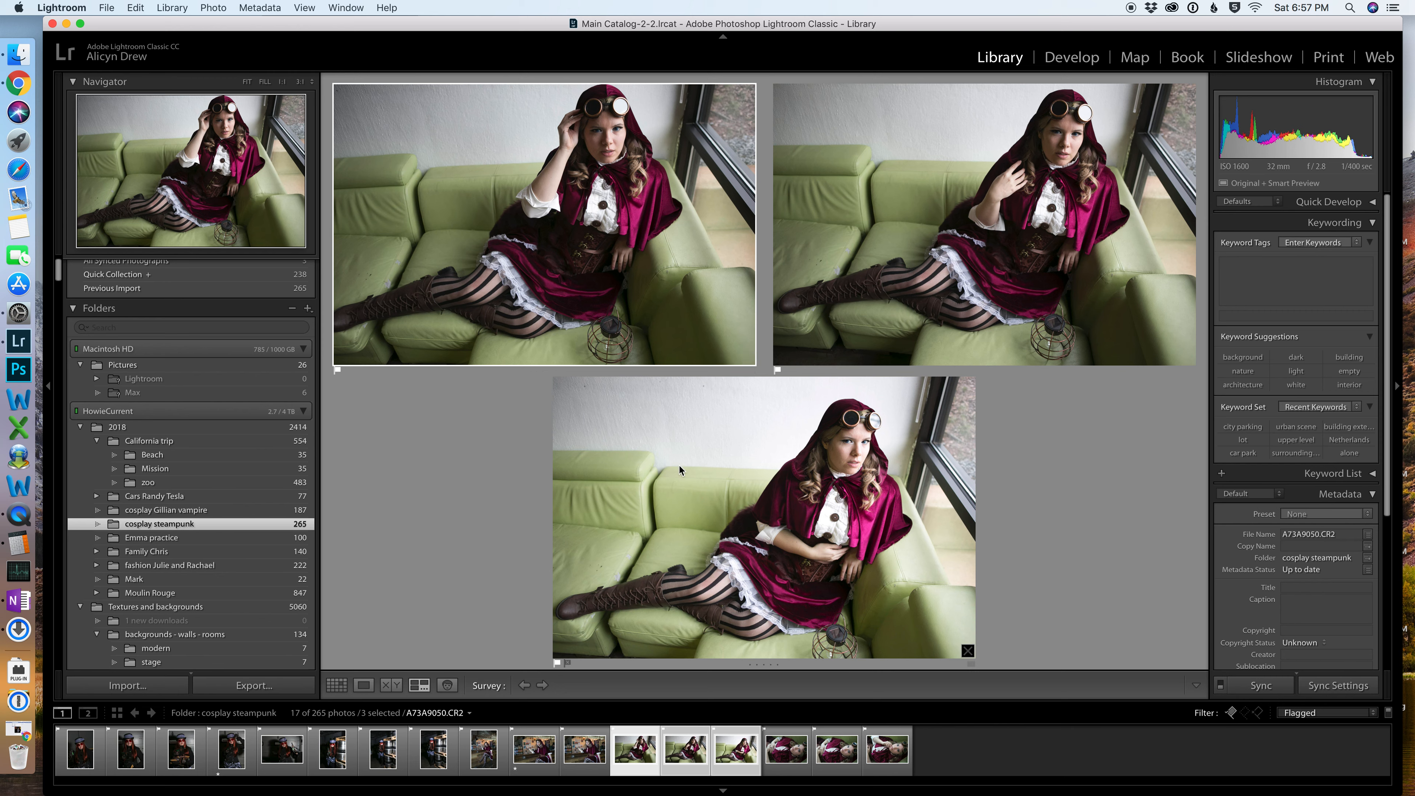
click(780, 496)
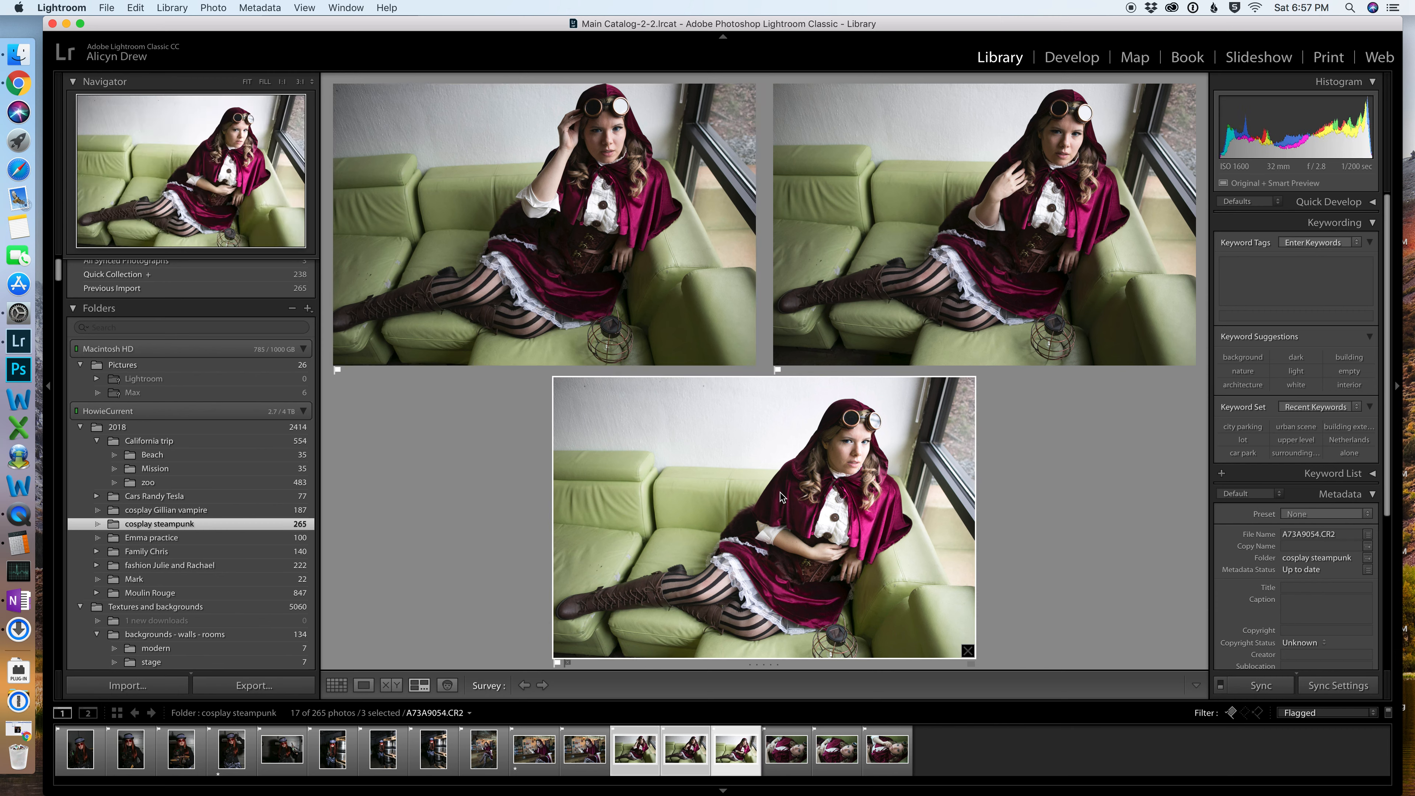
key(u)
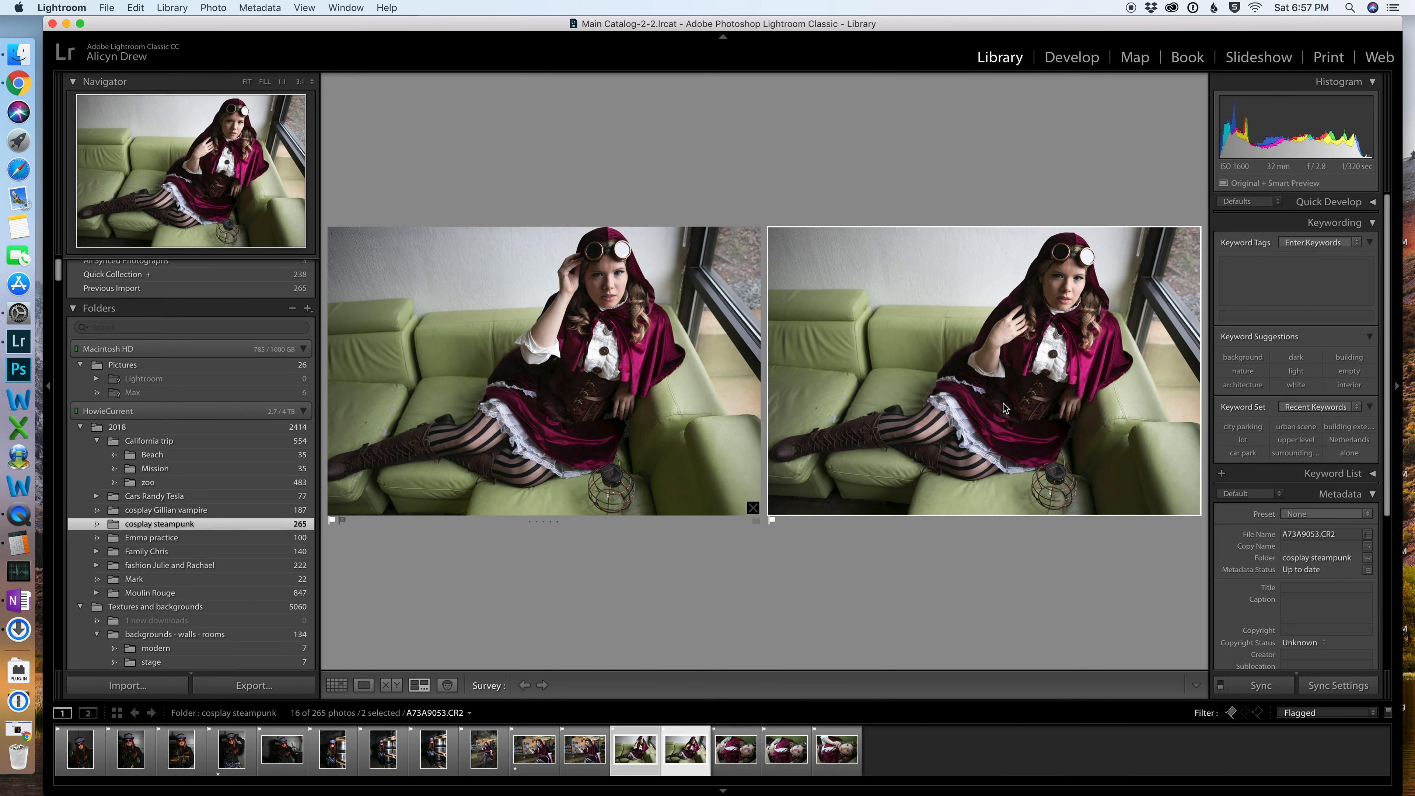
key(u)
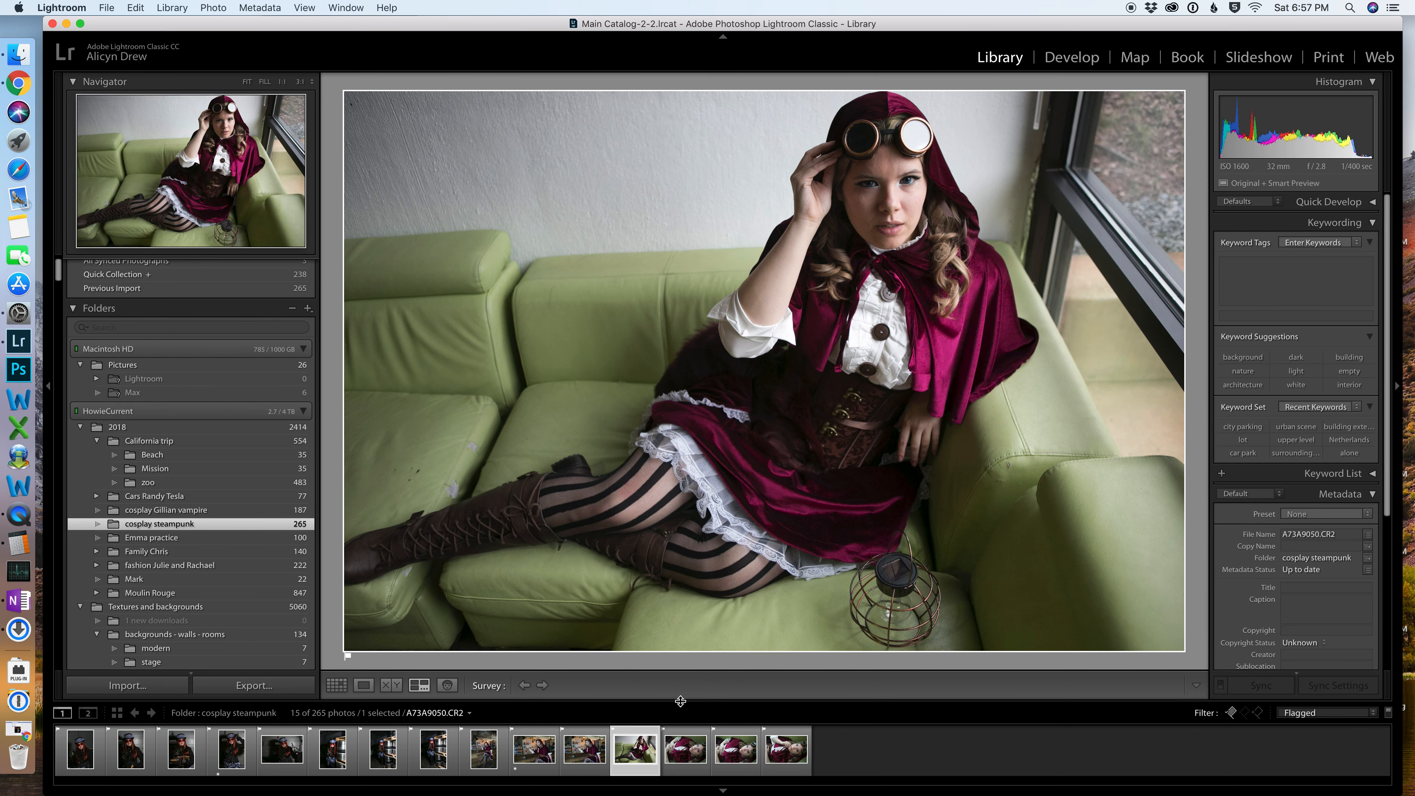
Compare the reclining close-ups A73A9057 to A73A9059 in Survey view and unflag A73A9058.
click(680, 752)
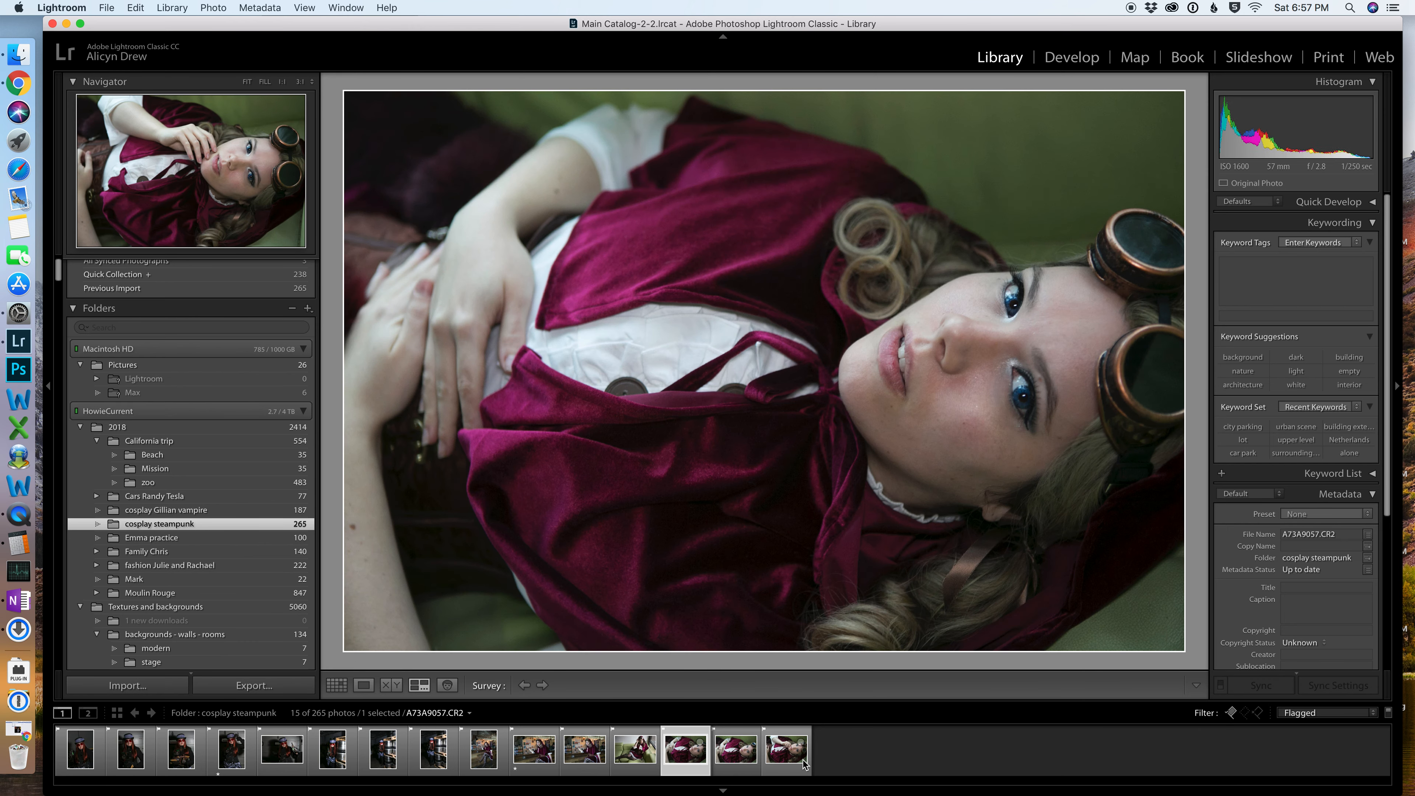
shift+click(804, 764)
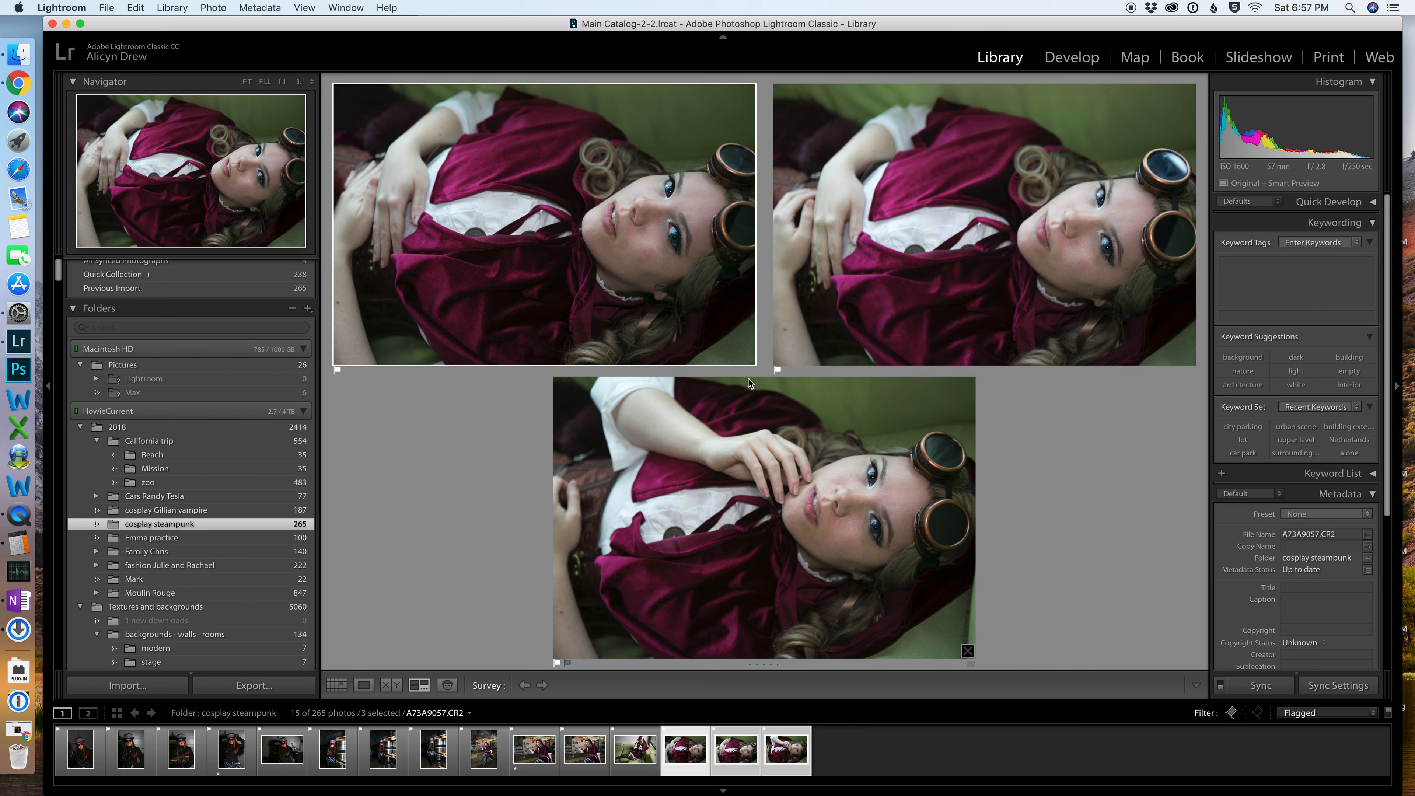
click(1070, 257)
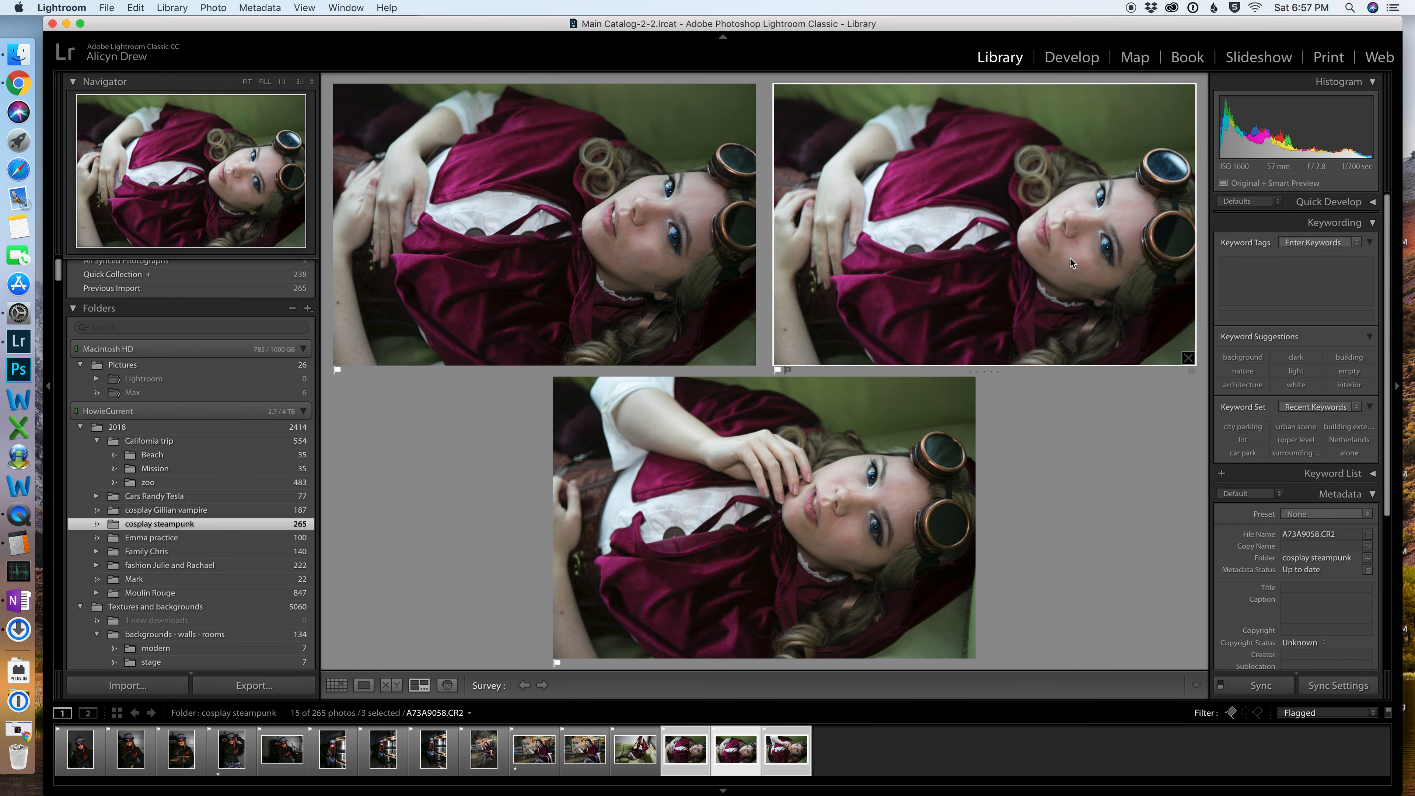
key(u)
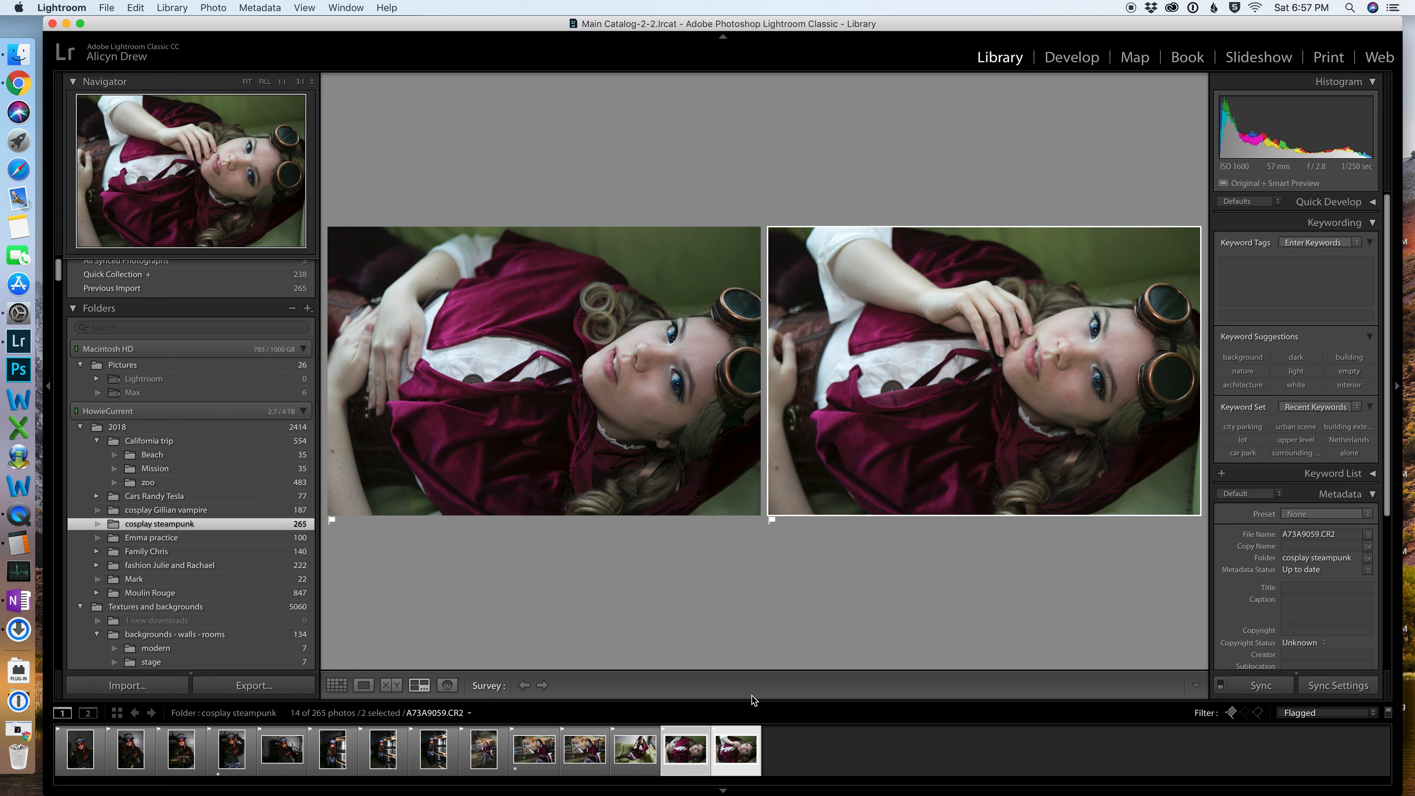
Turn off the filmstrip filter and display A73A9068, the woman in the blue skirt.
click(1294, 714)
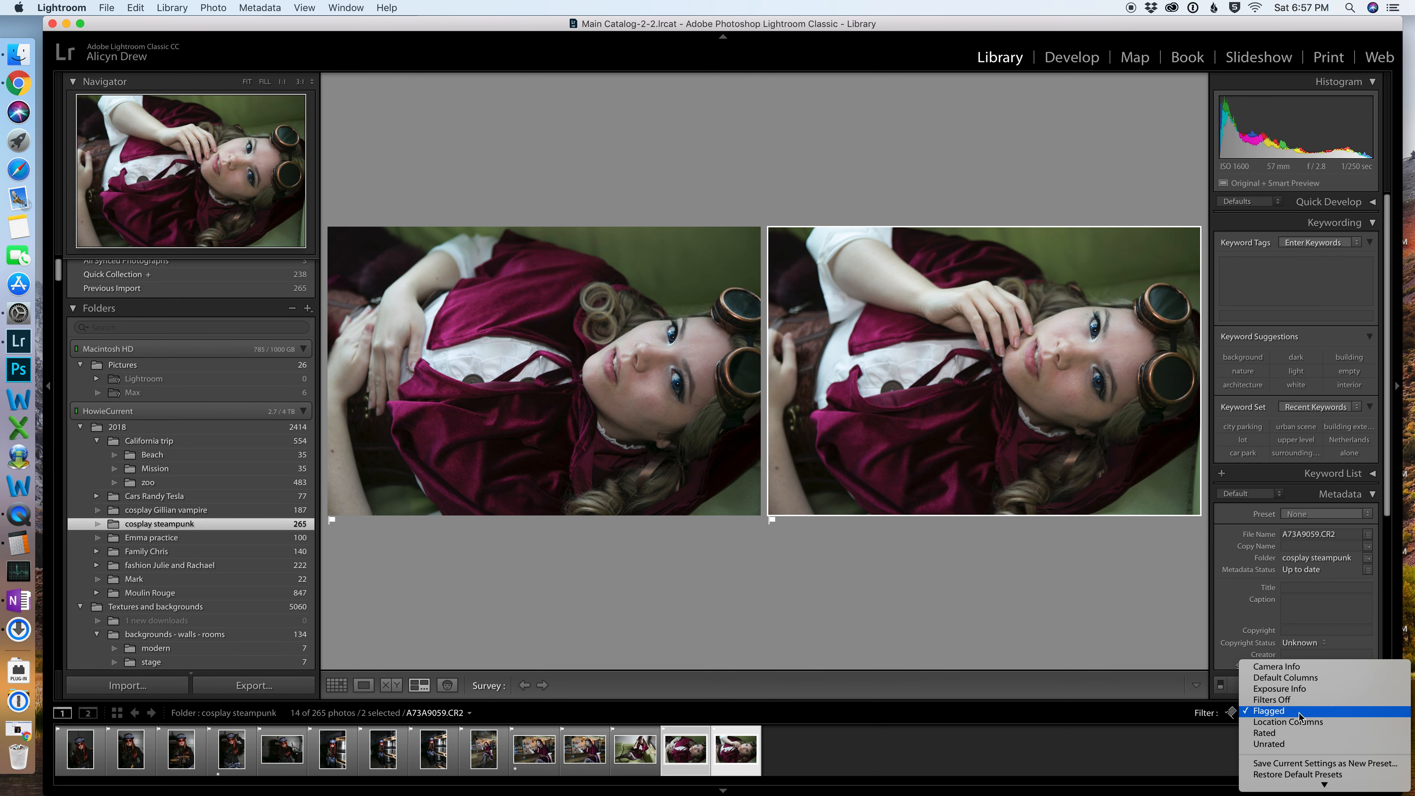
click(1272, 699)
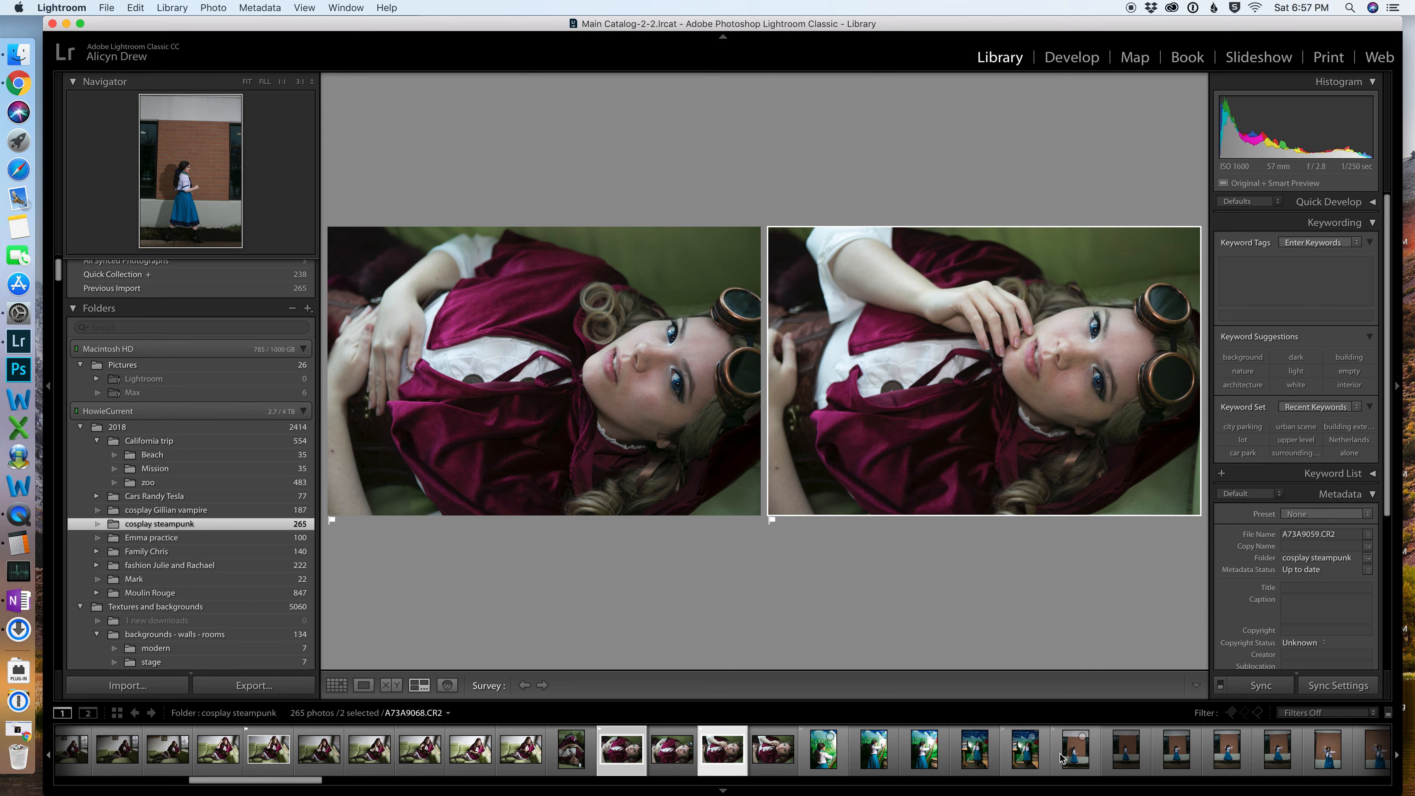
click(1085, 757)
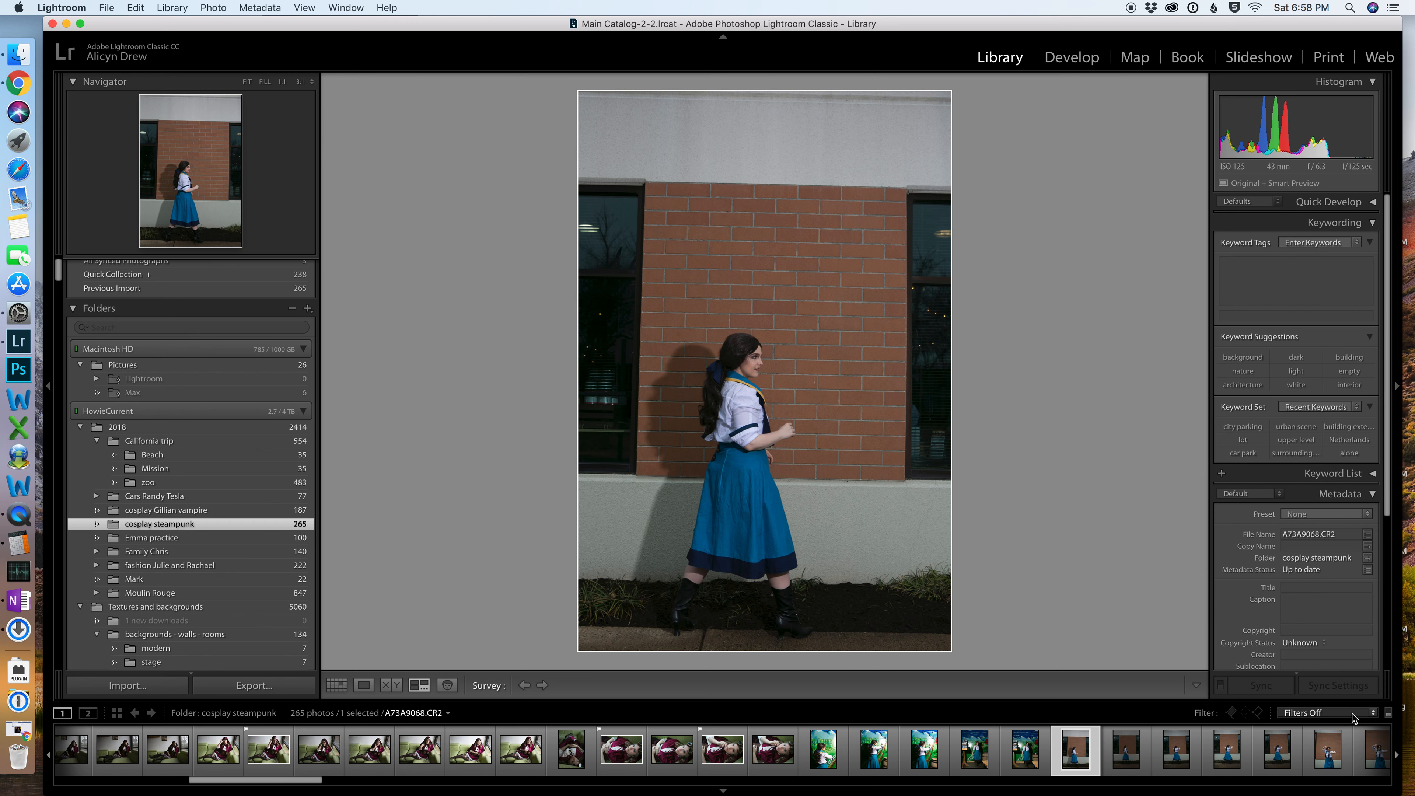
Filter the filmstrip to flagged photos and switch the filters back off.
click(1369, 716)
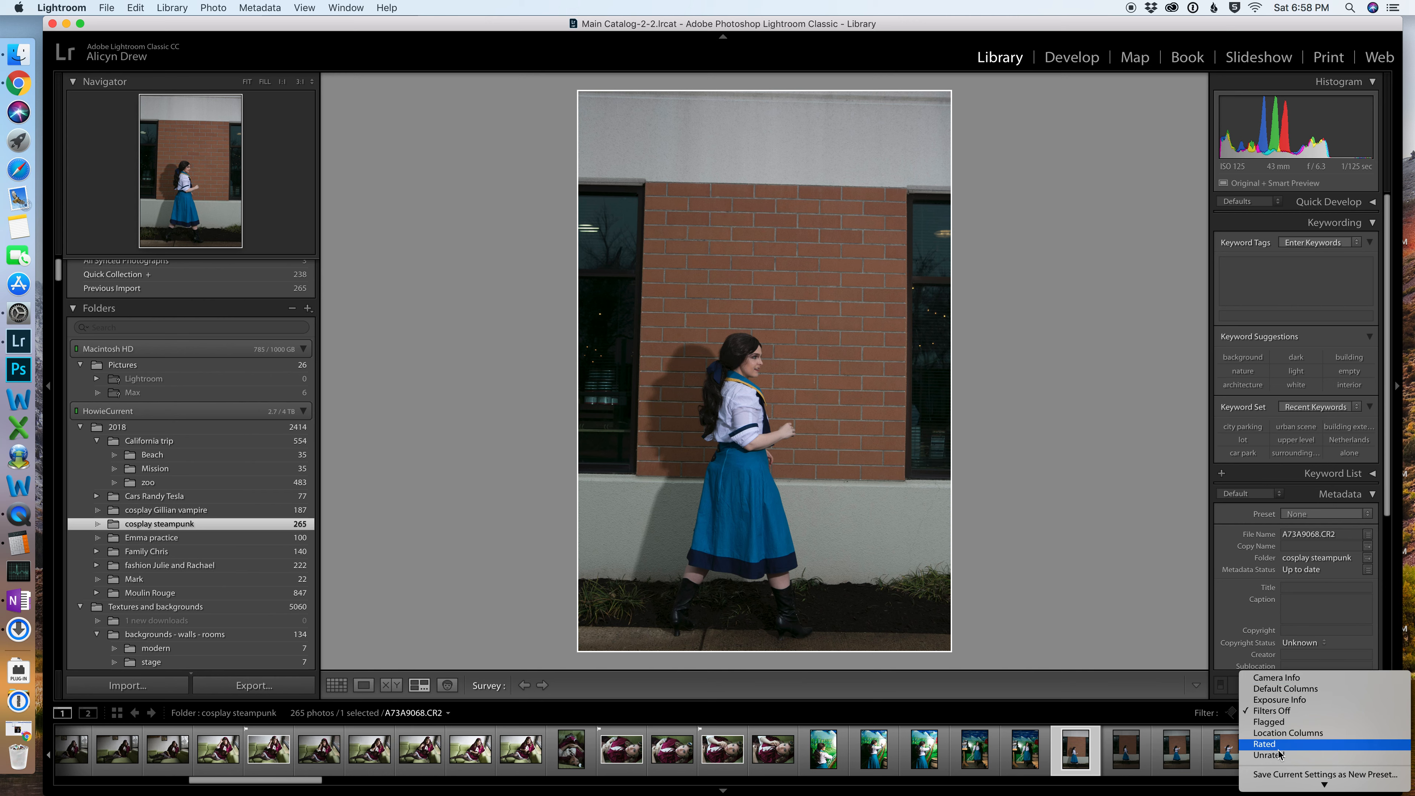
click(1276, 723)
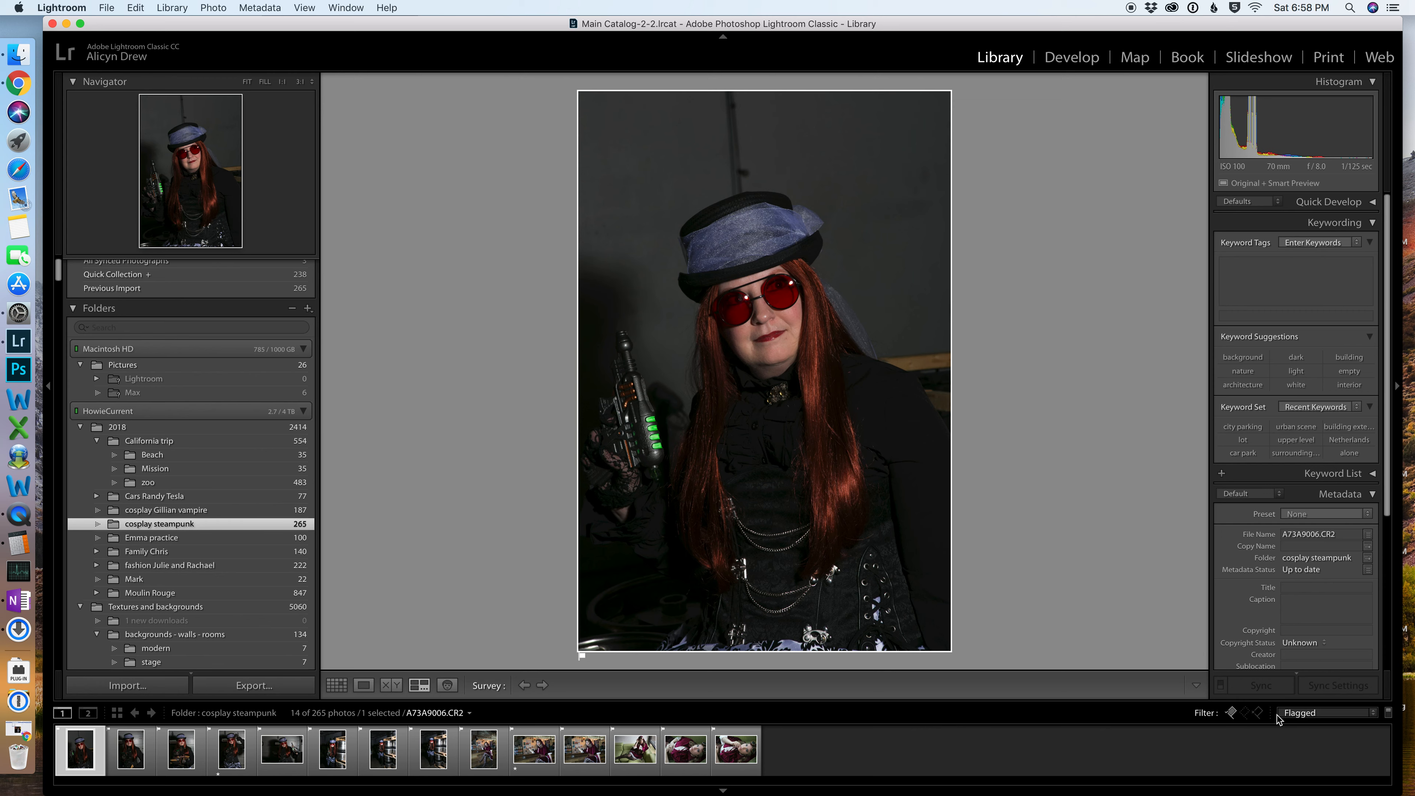
click(1342, 716)
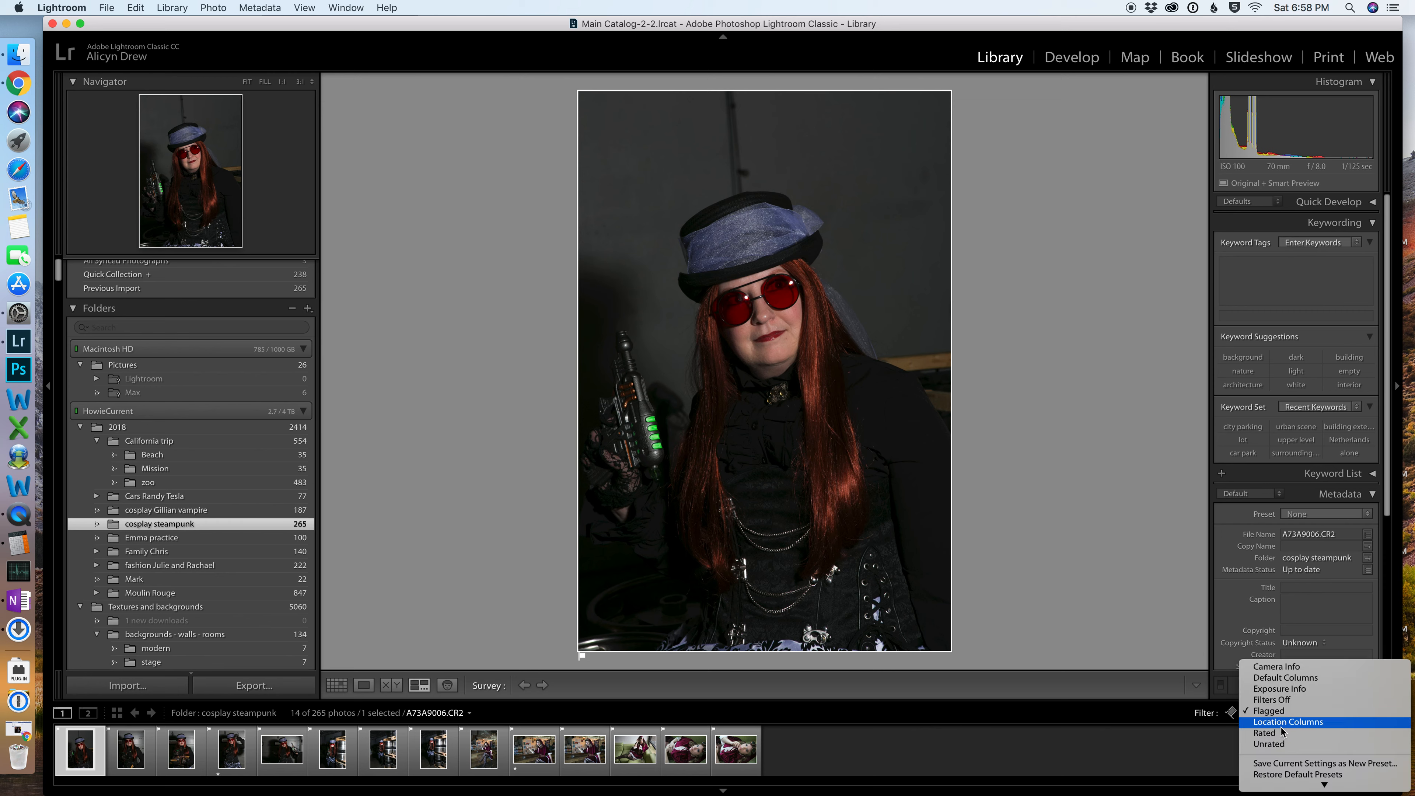
click(1277, 700)
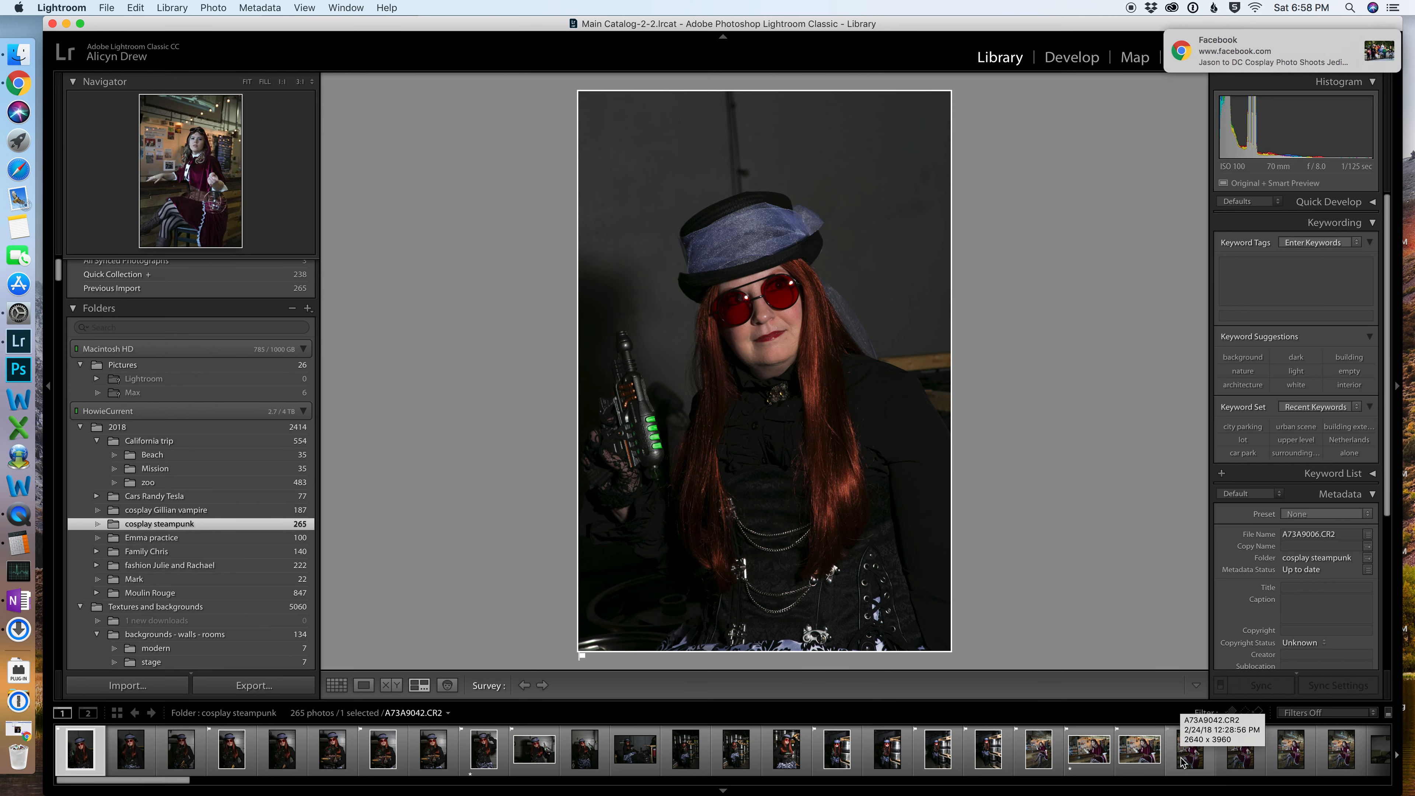
Check the color label choices offered for photo A73A9006 without assigning one.
right_click(842, 520)
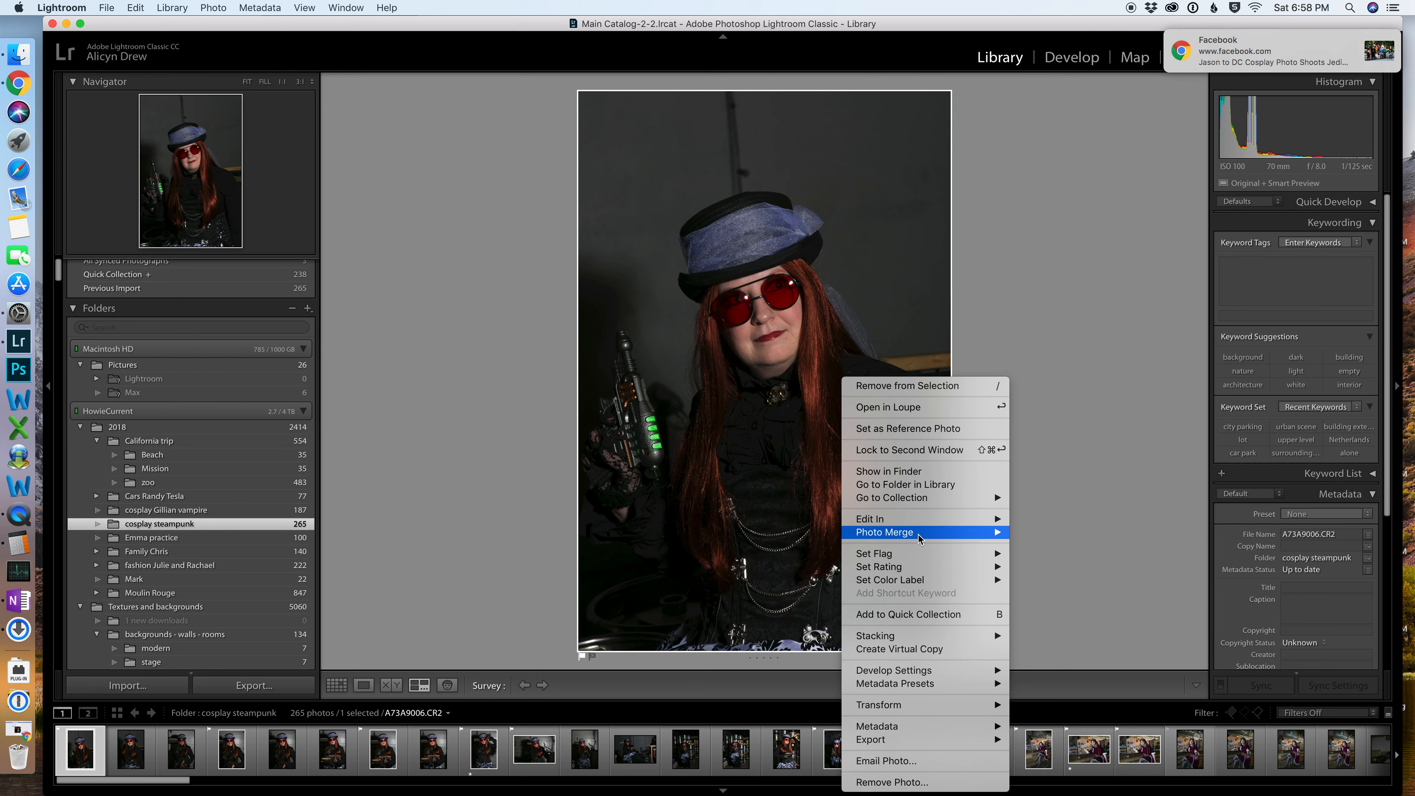
mouse_move(931, 582)
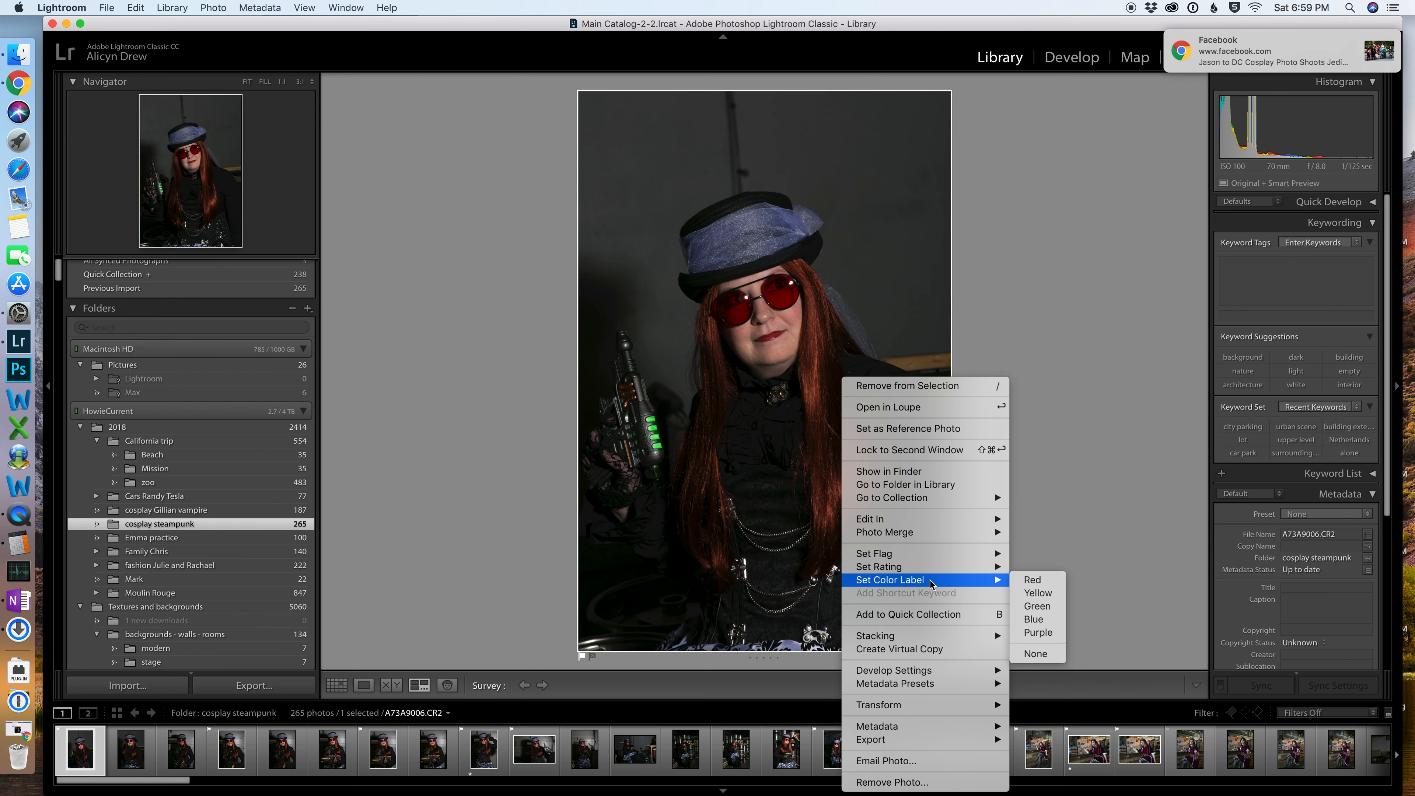
click(1090, 415)
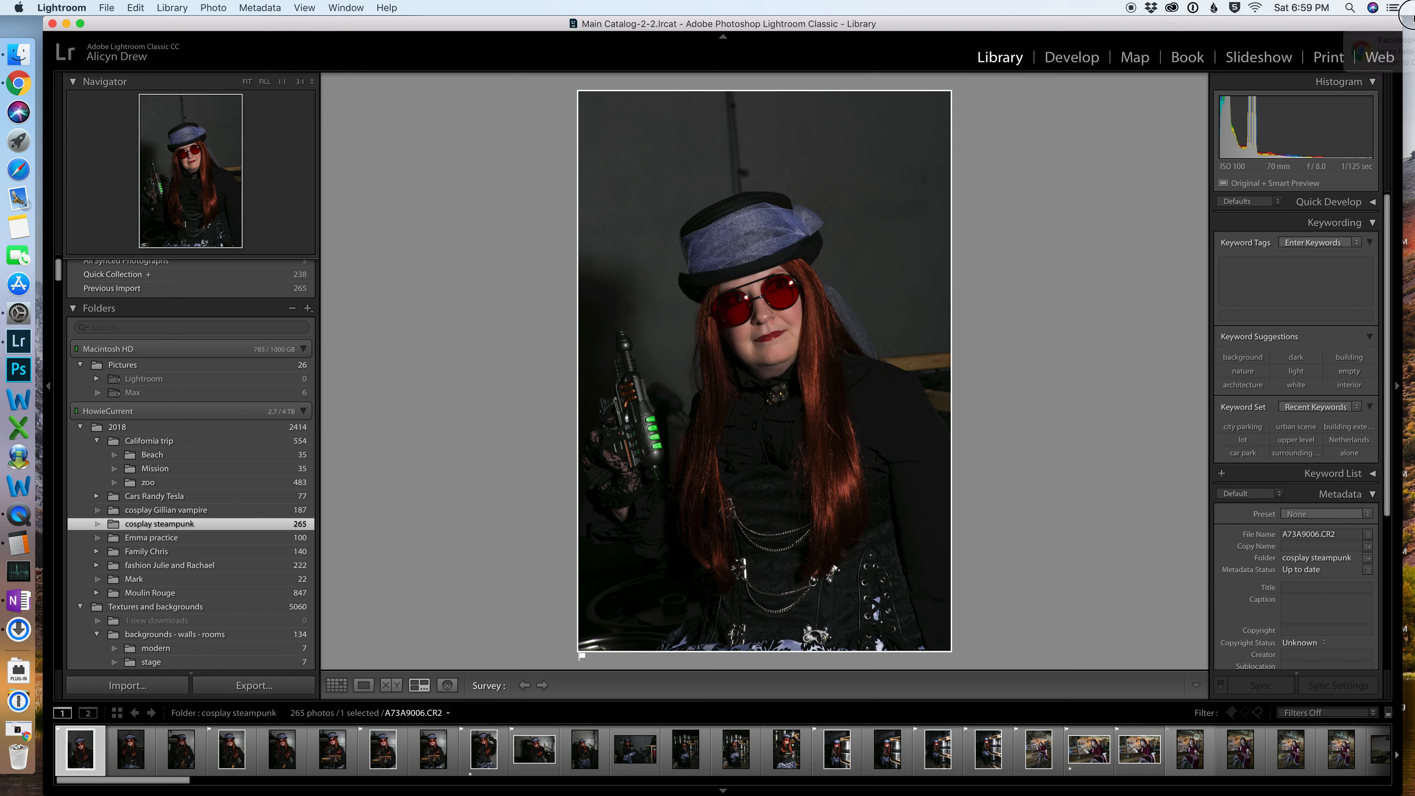
Dismiss the Facebook notifications covering the module picker.
click(1383, 41)
click(1375, 40)
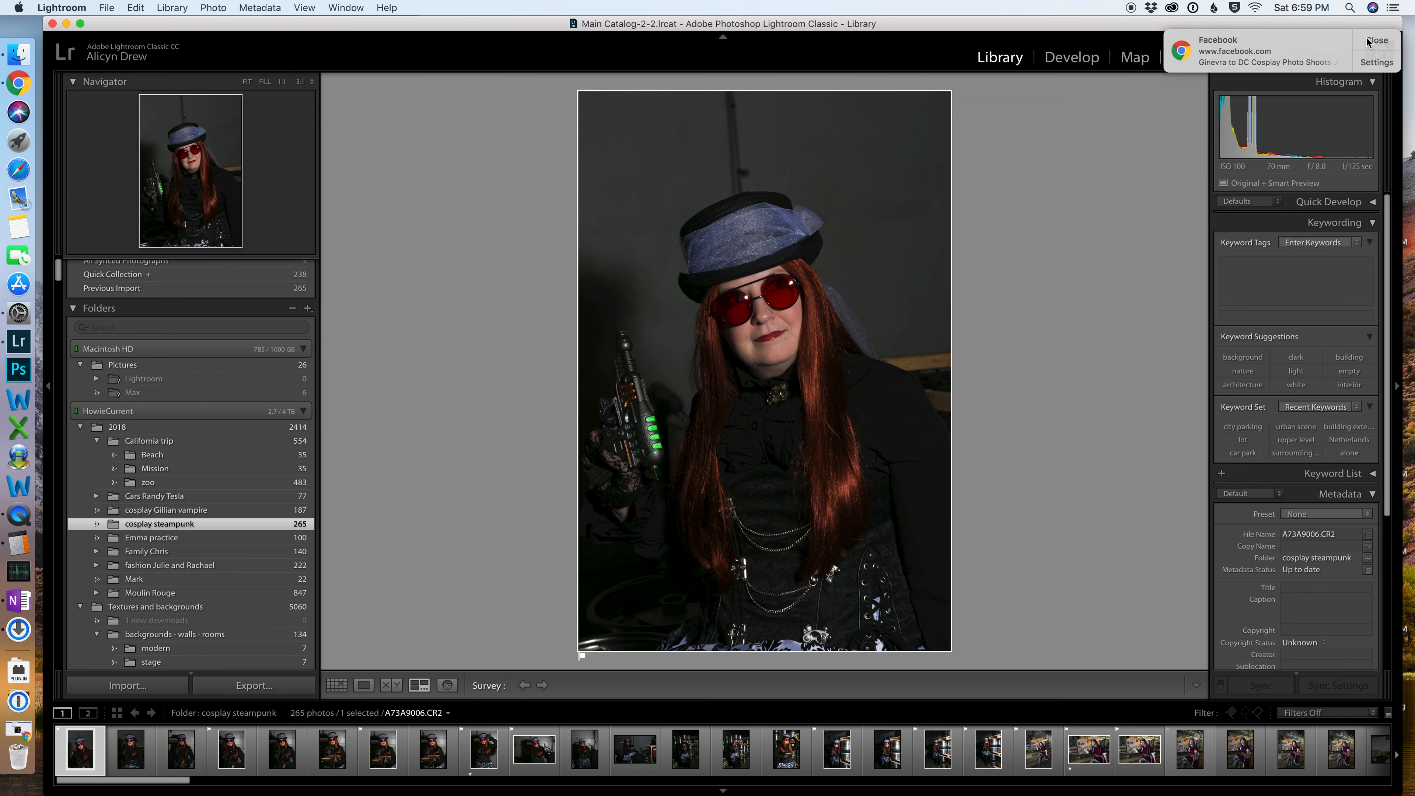
click(1372, 40)
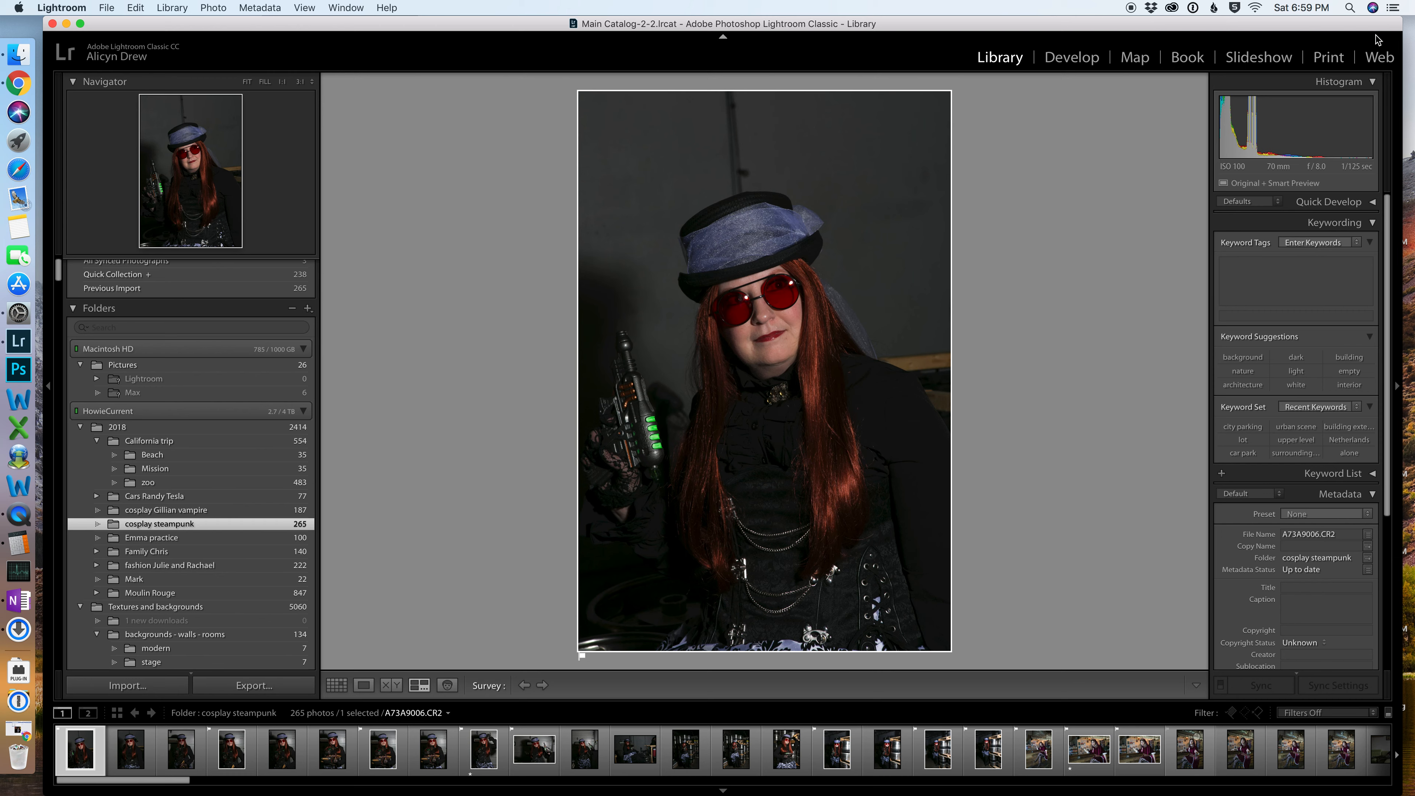